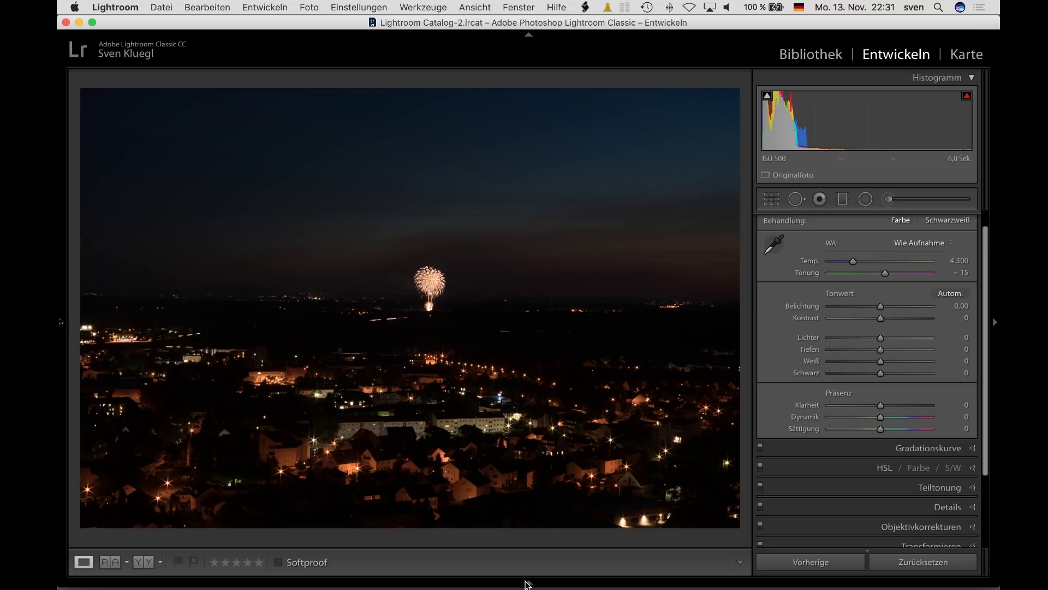
Step: Apply Auto Tone: exposure +2,70, highlights −100, shadows +100, whites +51, blacks −22
key("super+u")
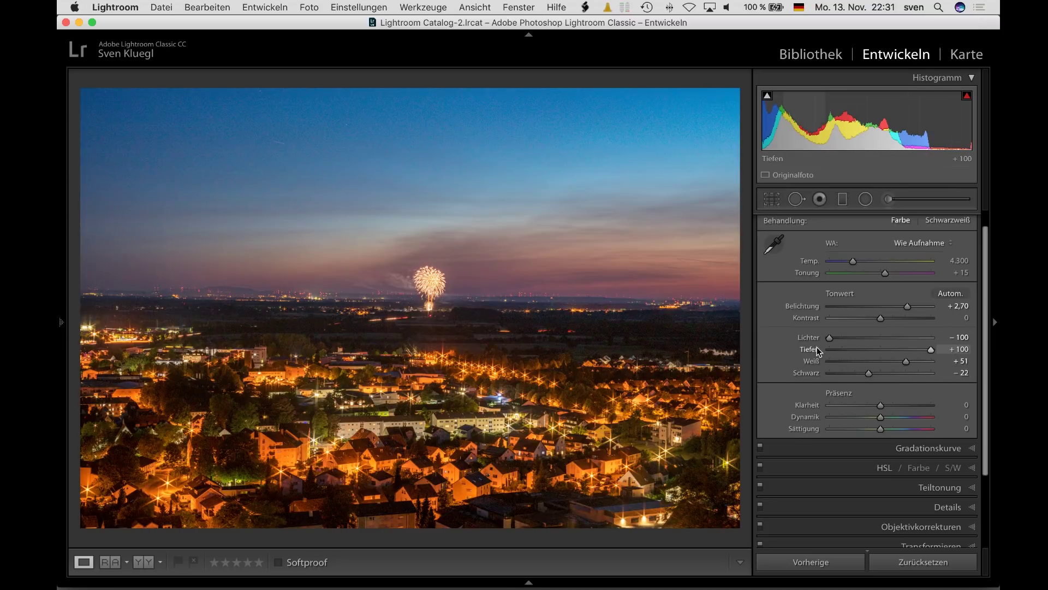
left_click(431, 331)
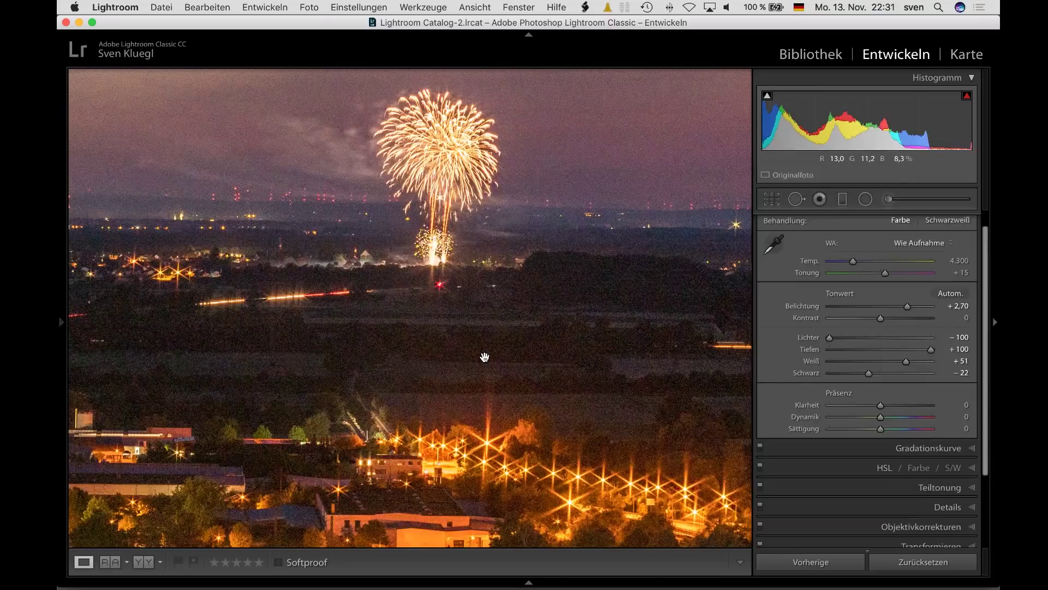
left_click(466, 325)
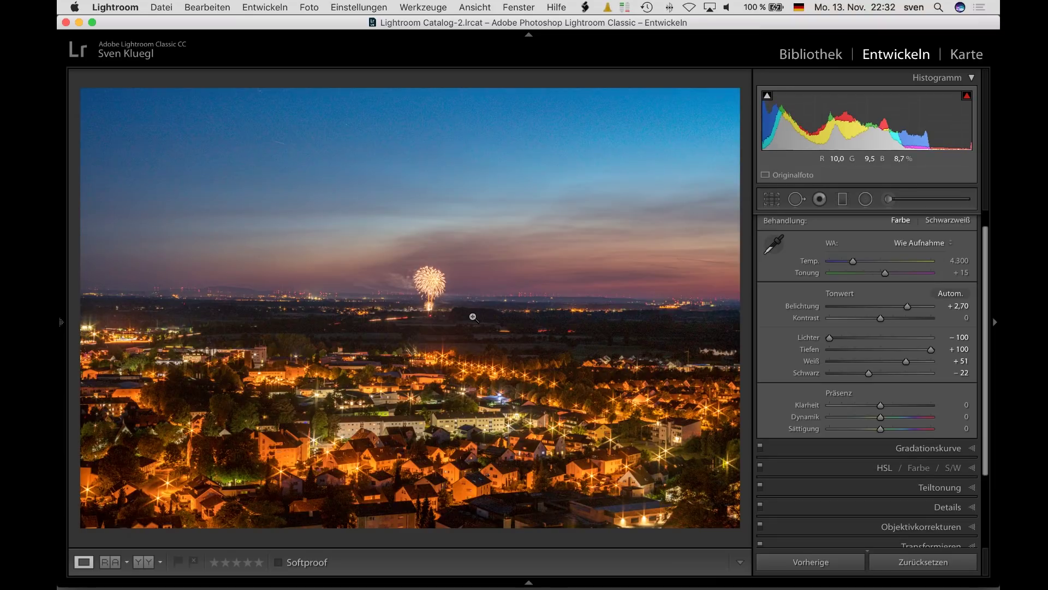
Step: Switch to Luminar 2018, add a RAW Develop filter to the fireworks photo, and close the catalog
key("super+Tab")
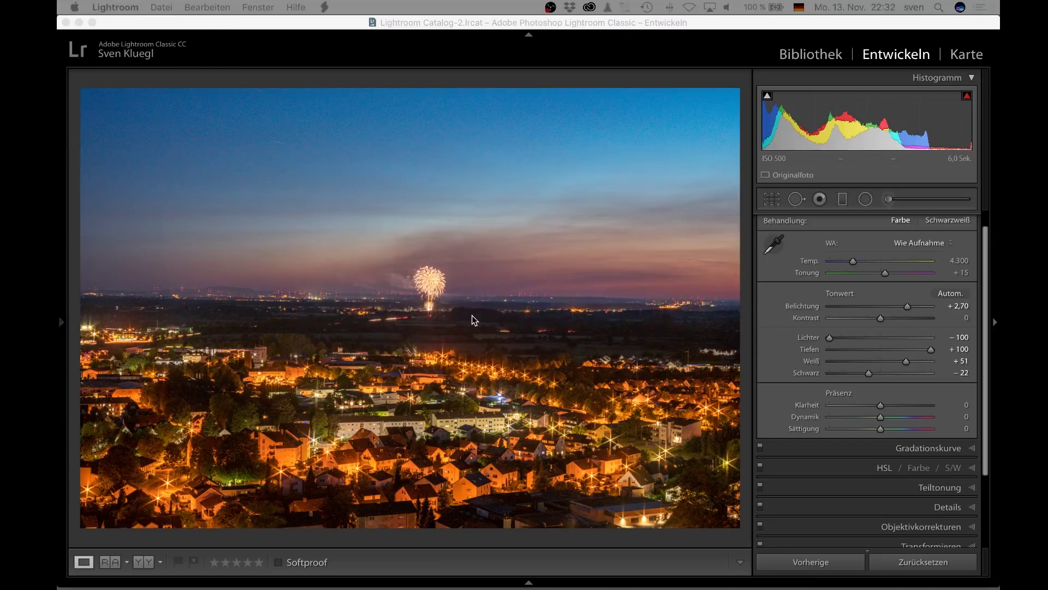
key("super+Tab")
key("super+Tab")
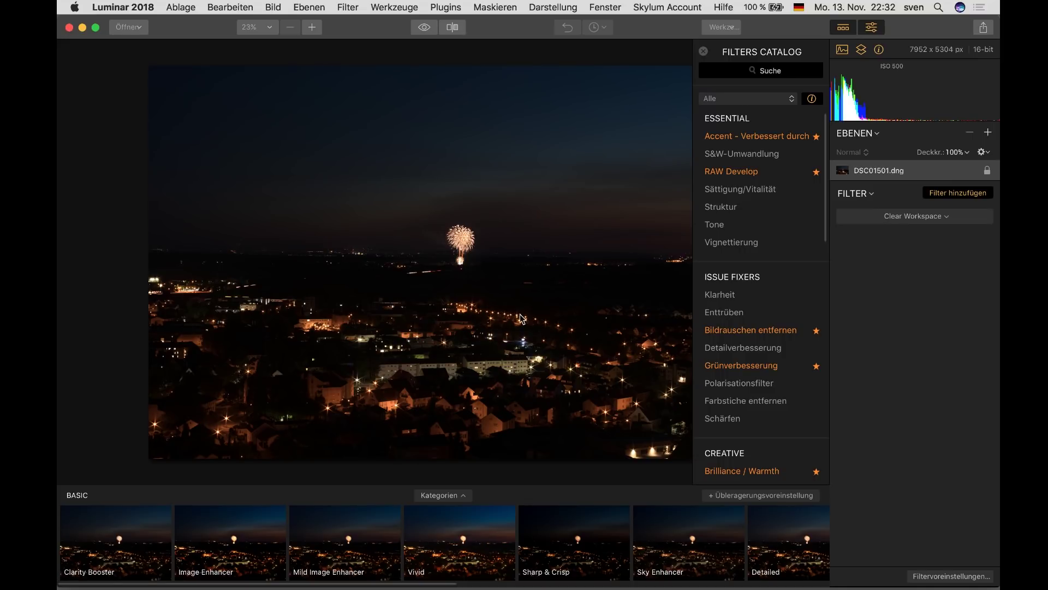
left_click(756, 173)
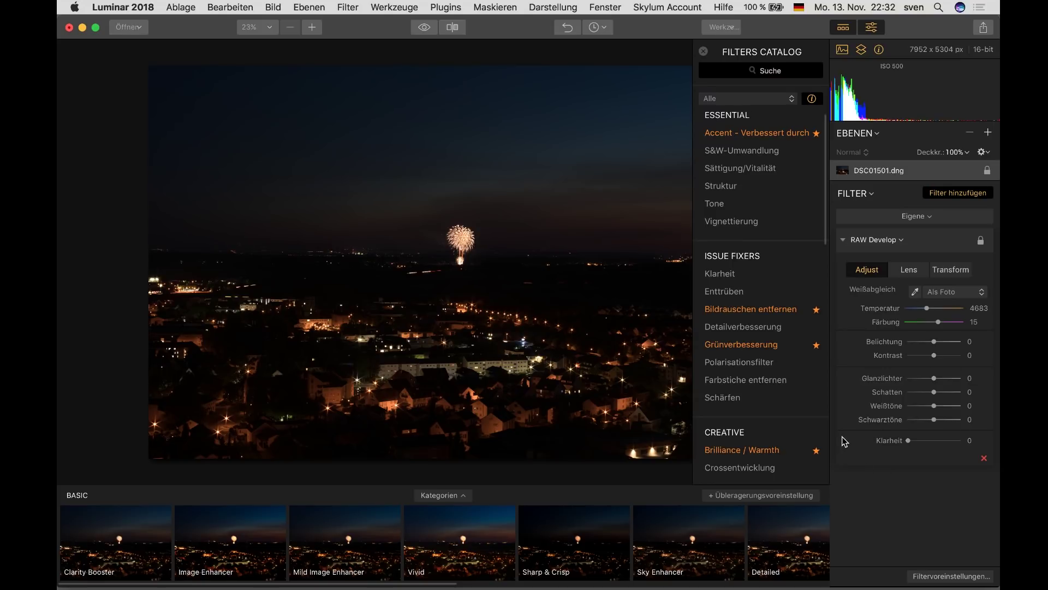
left_click(703, 51)
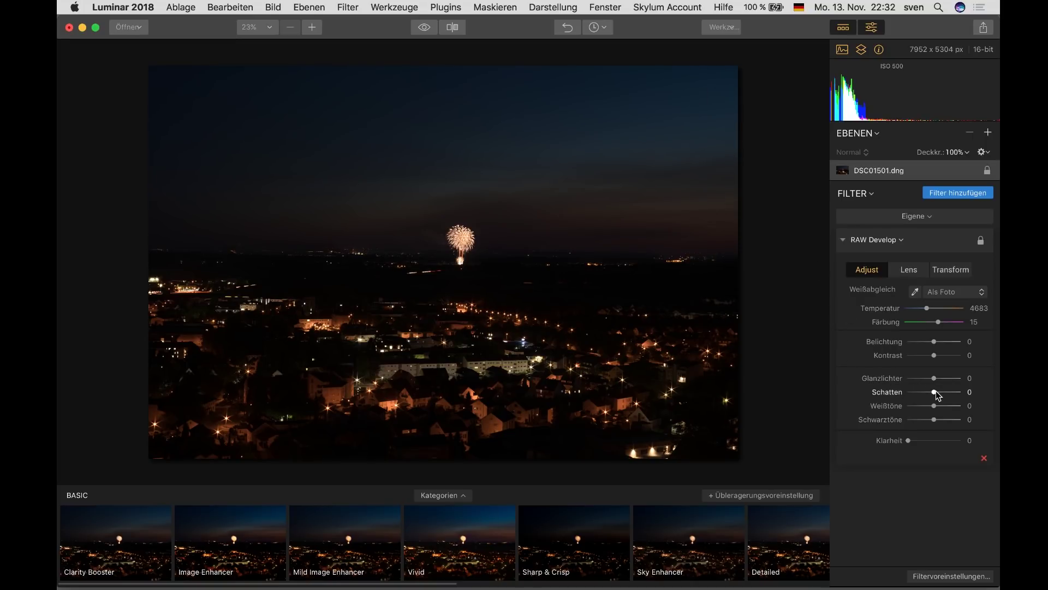
Step: Set RAW Develop shadows 100, highlights −100, exposure 202, whites 54 and blacks −59
left_click_drag(934, 392, 960, 393)
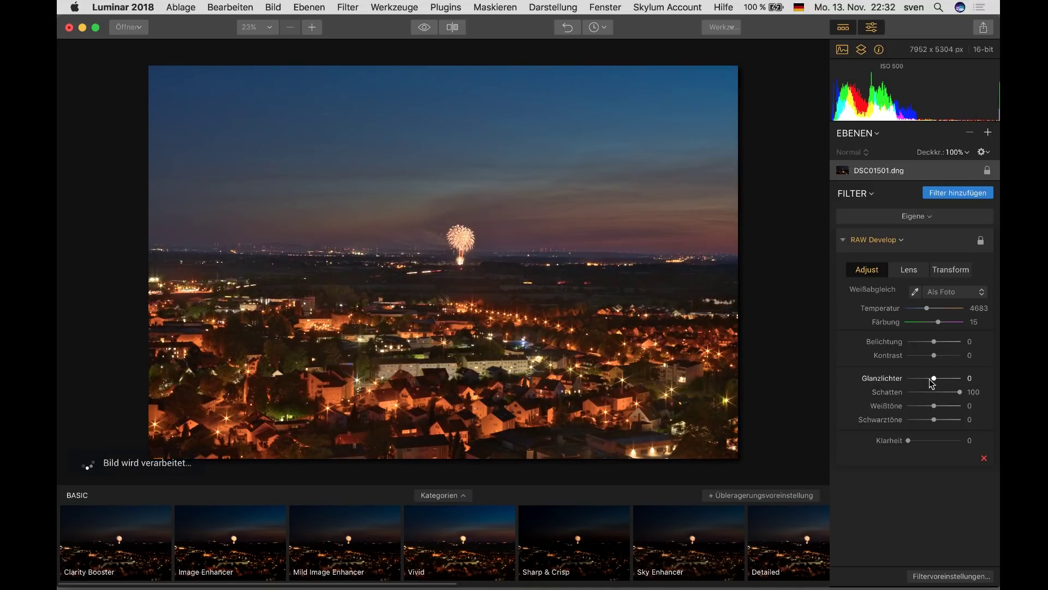
left_click_drag(934, 378, 899, 378)
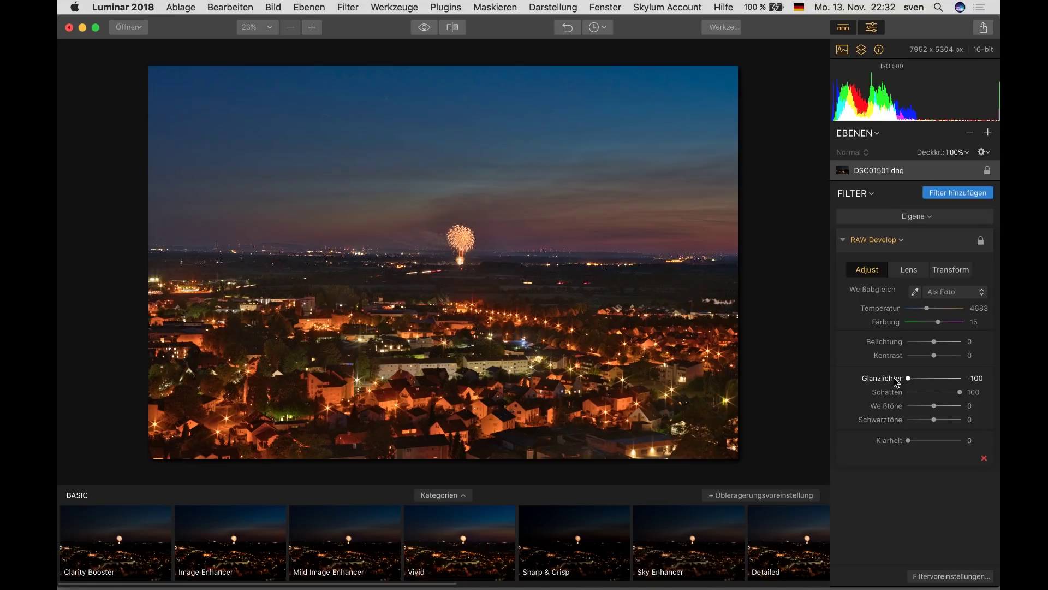
left_click_drag(935, 342, 946, 346)
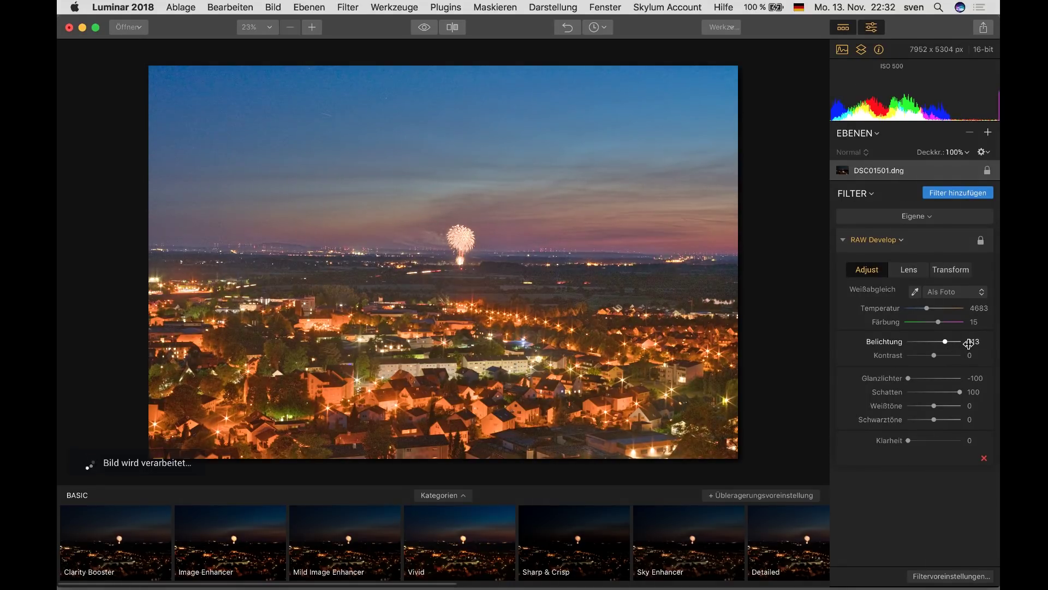
left_click_drag(935, 406, 948, 407)
left_click_drag(933, 420, 918, 421)
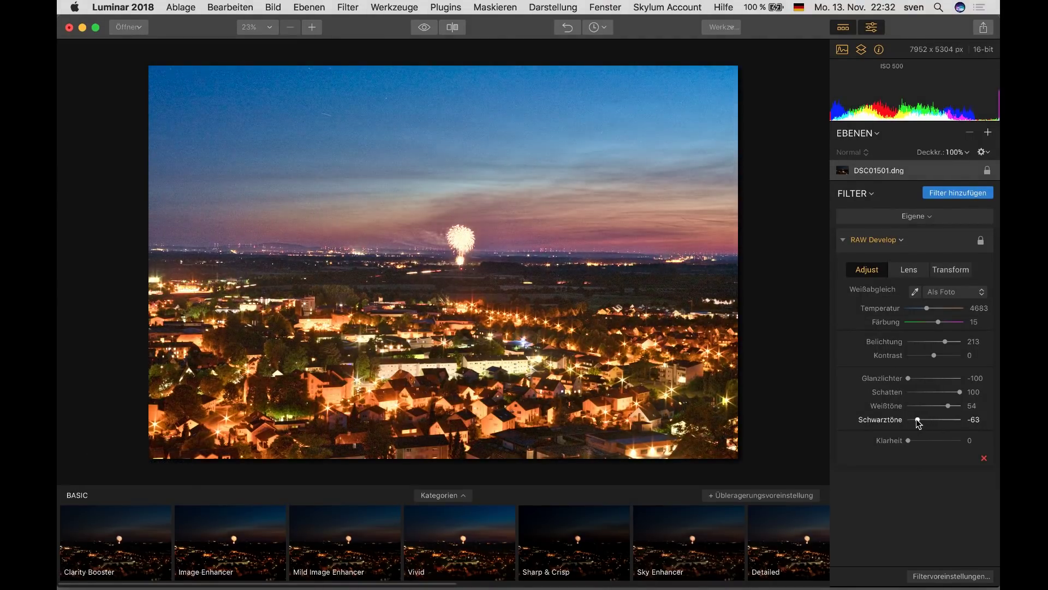
left_click_drag(945, 341, 947, 343)
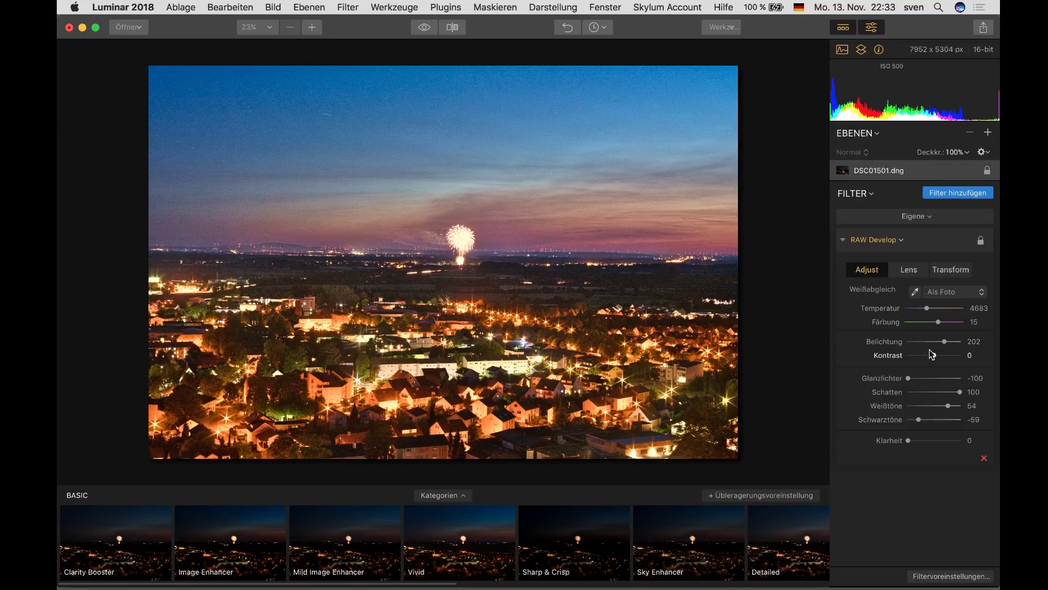
Step: Compare the Luminar edit against Lightroom's version, then return to Luminar
key("super+Tab")
key("super+Tab")
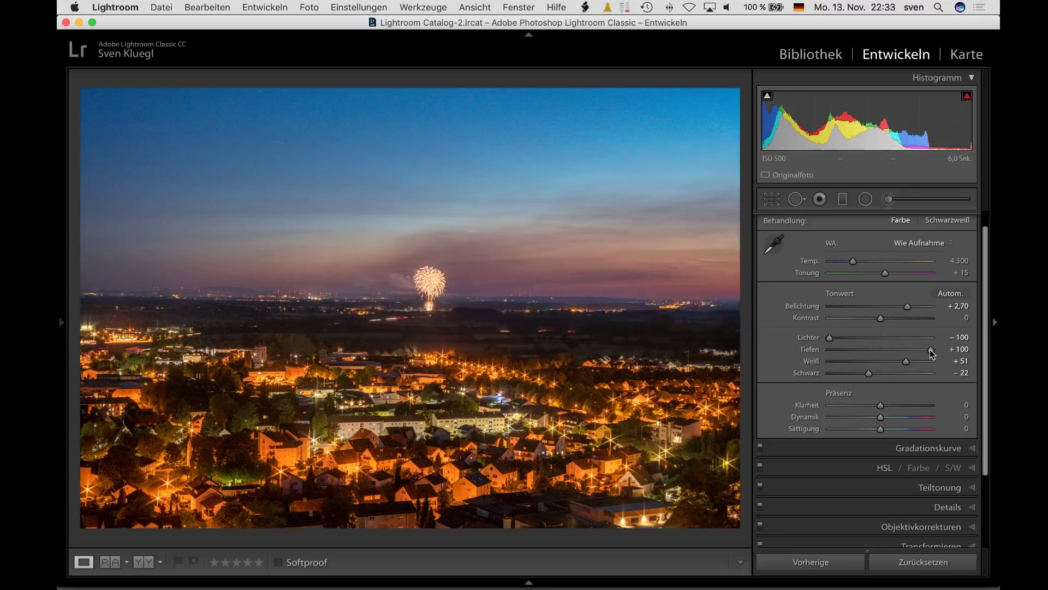
key("super+Tab")
key("super+Tab")
key("super+Tab")
key("super+Tab")
key("super+Tab")
key("super+Tab")
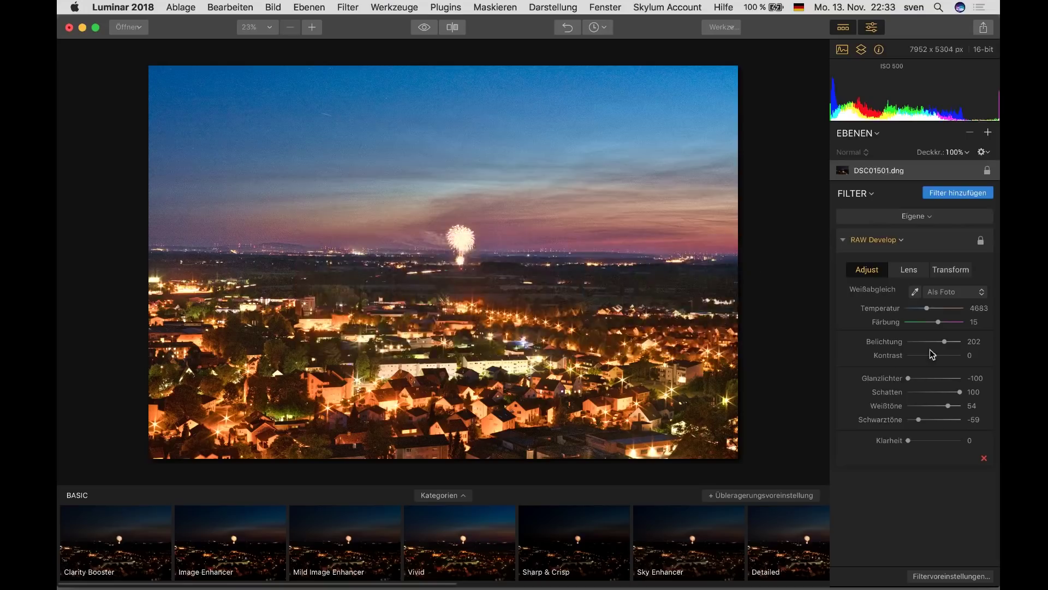
key("super+Tab")
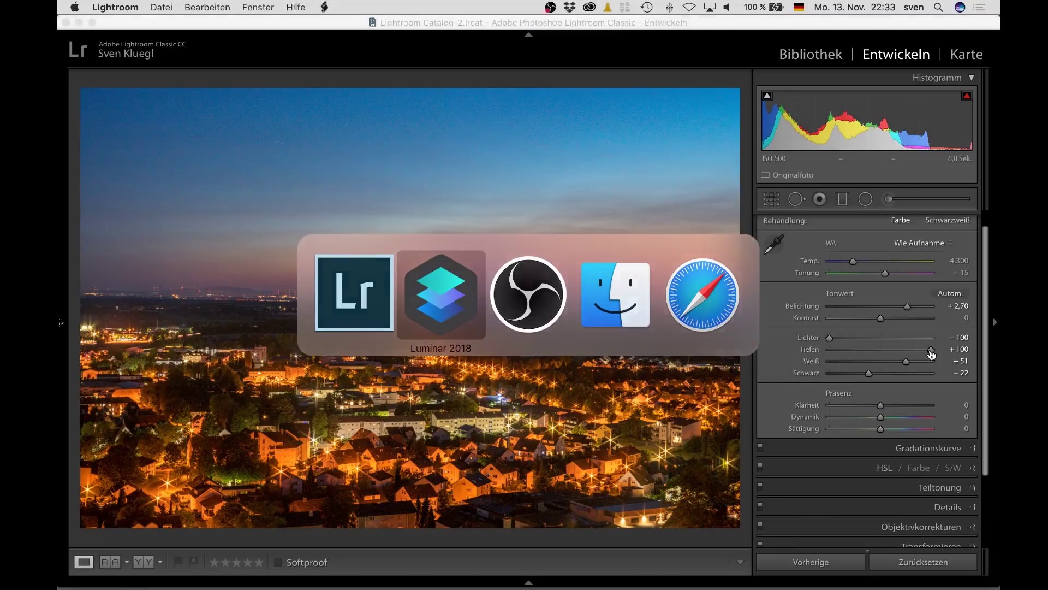
key("super+Tab")
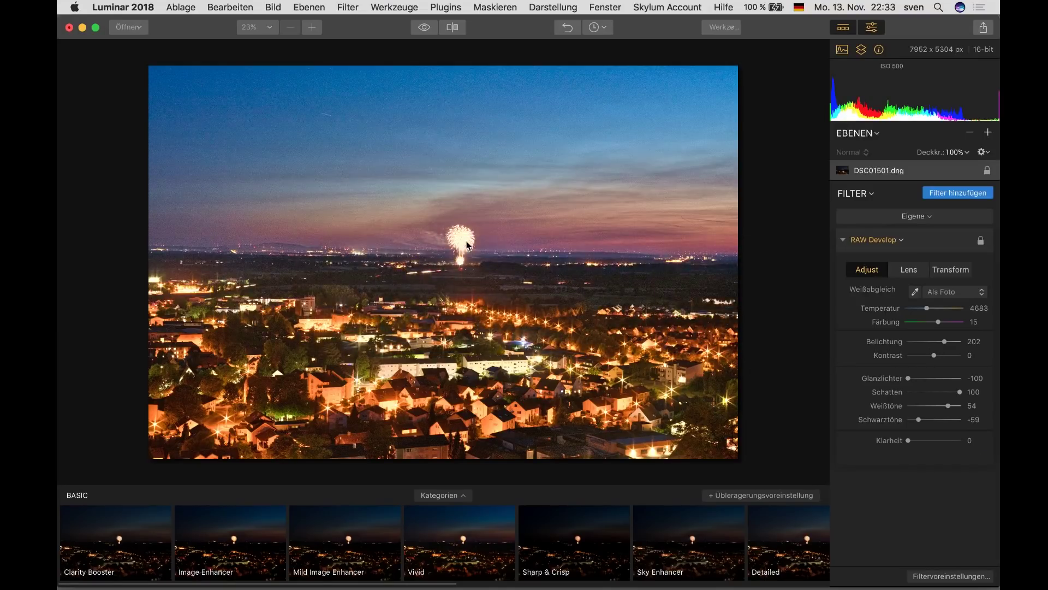
Step: Tone Luminar down to whites 33, exposure 147, blacks −34, and show Lightroom's version
mouse_move(948, 406)
left_click_drag(951, 409, 944, 409)
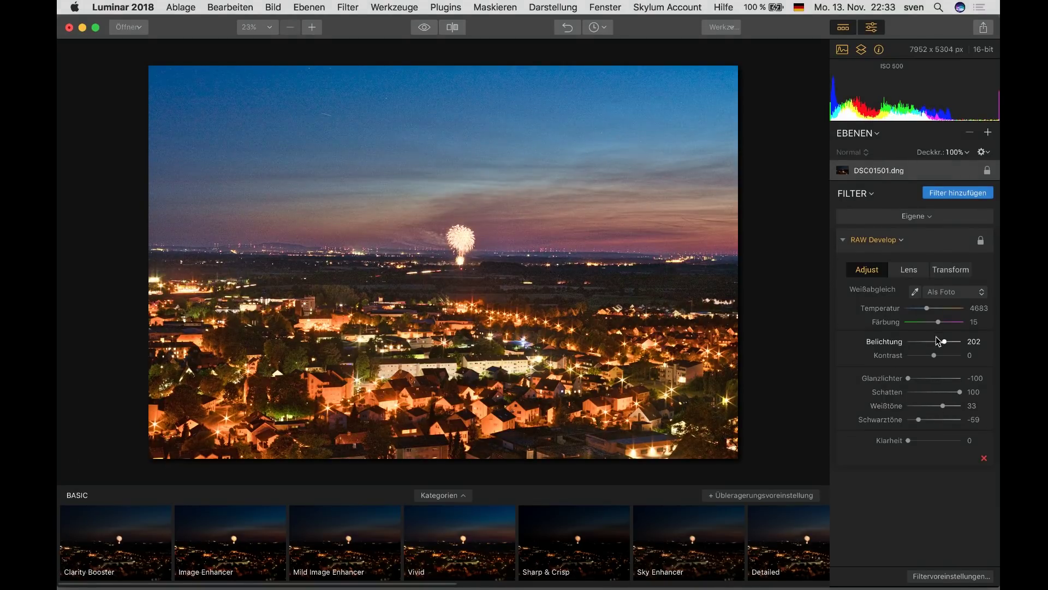
left_click_drag(945, 341, 941, 345)
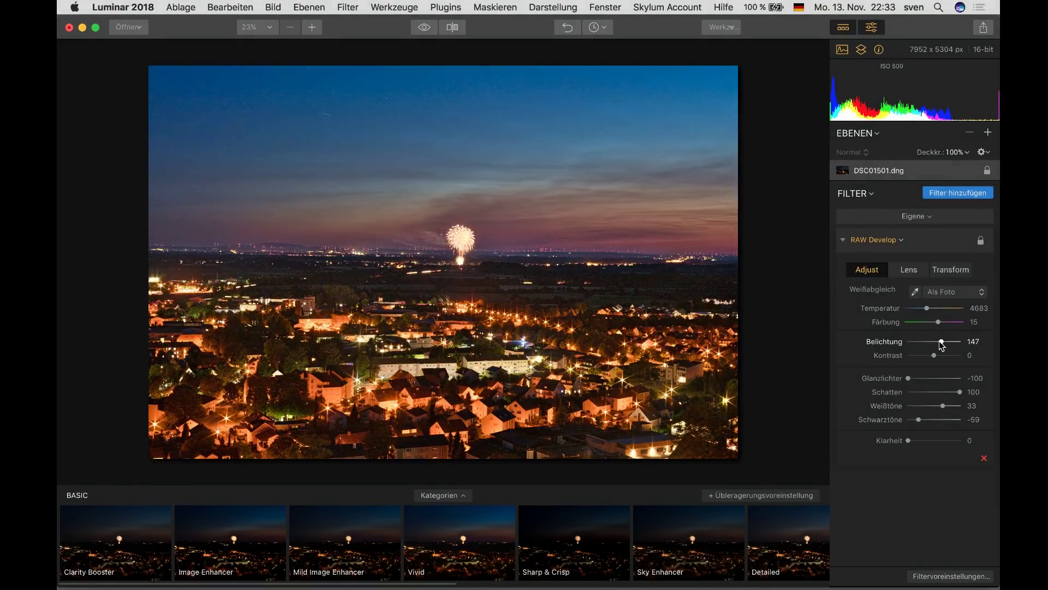
left_click_drag(919, 419, 927, 418)
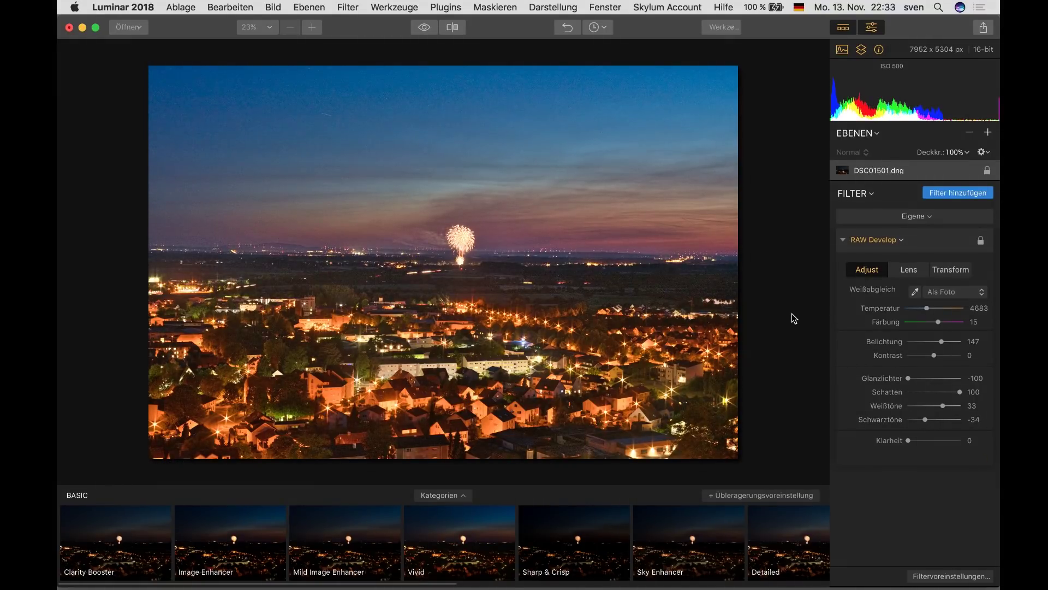
key("super+Tab")
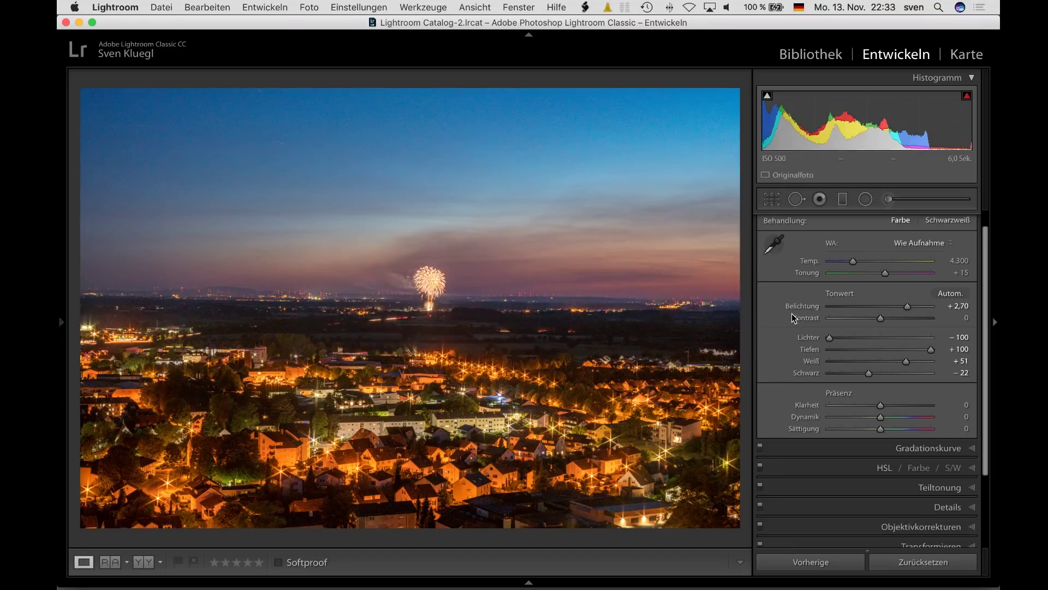
Step: Zoom Luminar's fireworks photo to 100% on the burst, then switch toward Lightroom
key("super+Tab")
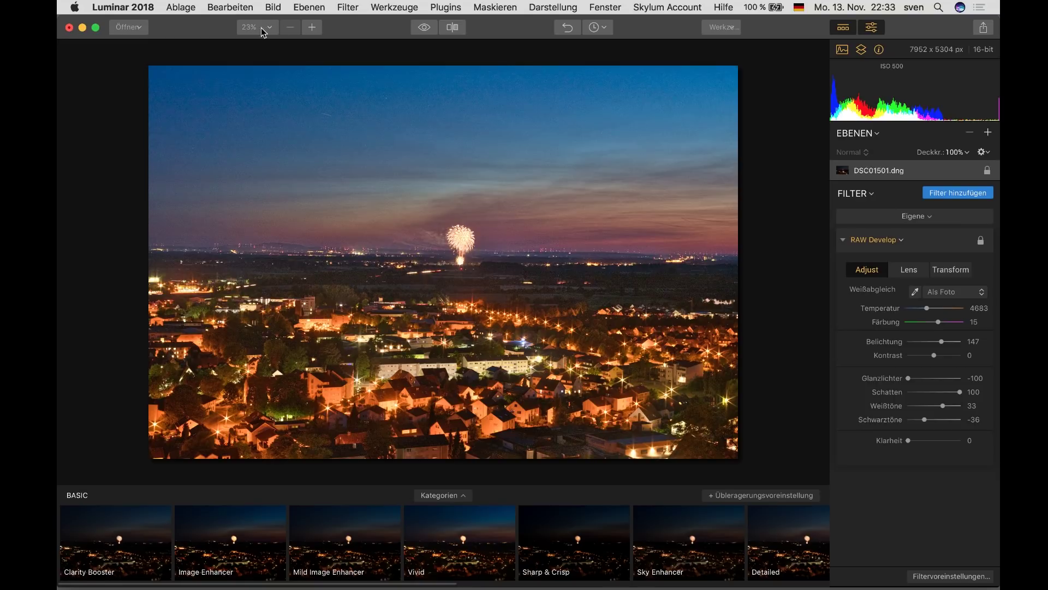
left_click(312, 27)
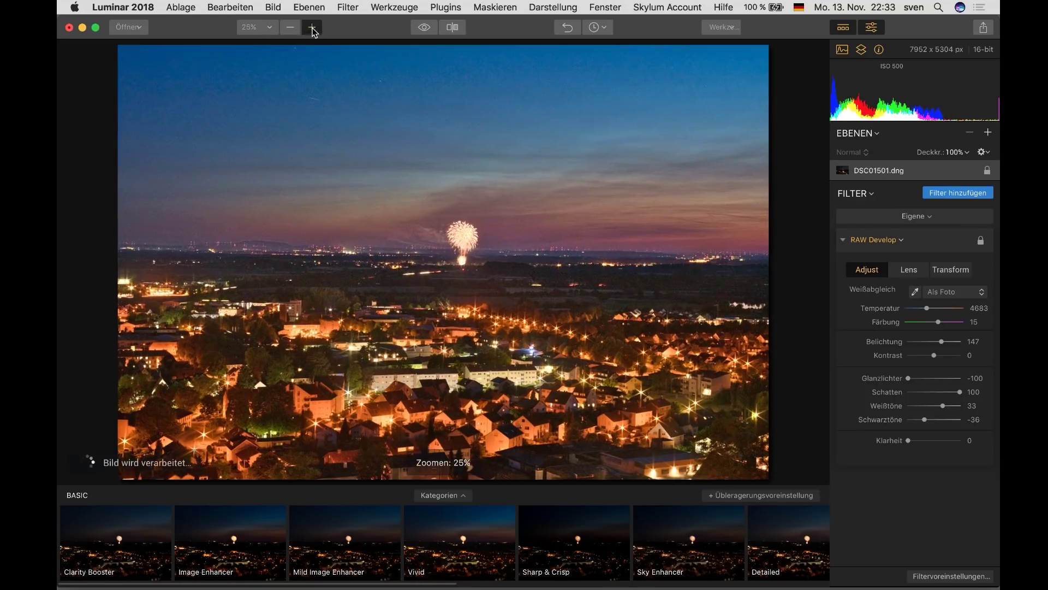
left_click(312, 28)
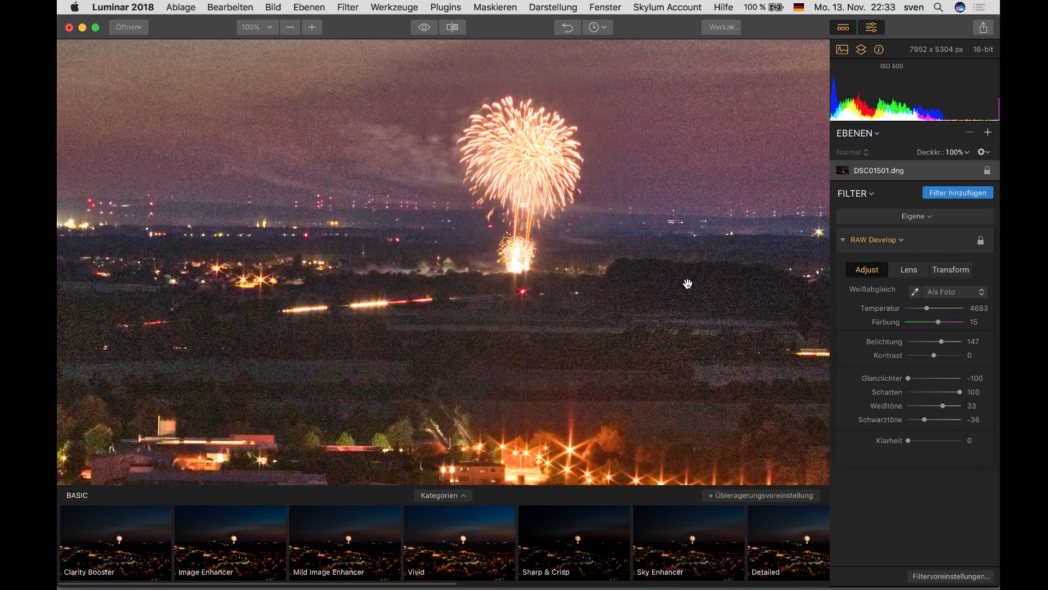
key("super+Tab")
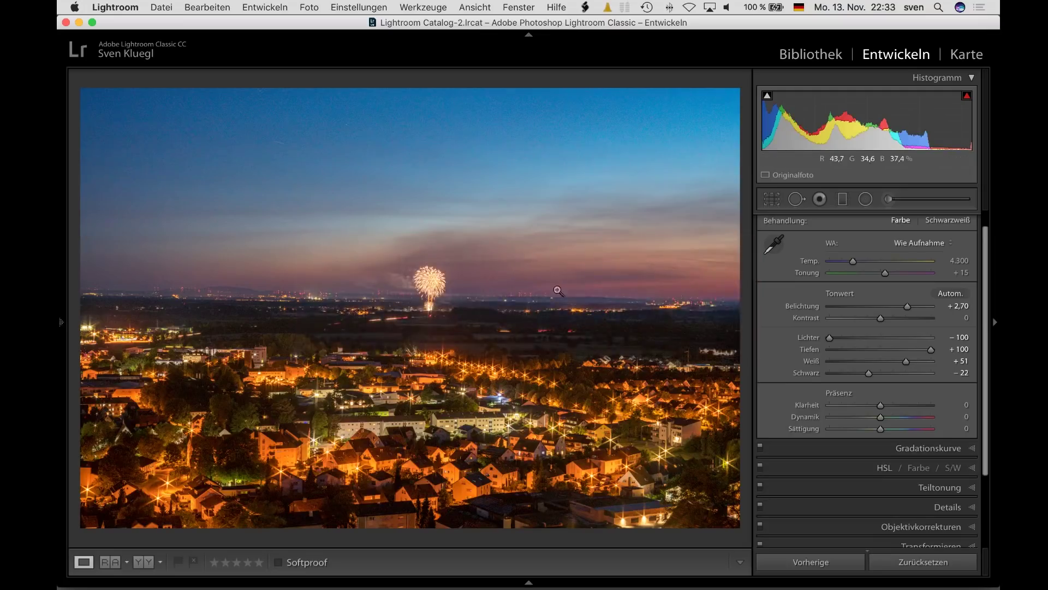
Step: Zoom Lightroom full-screen into the firework burst and centre the same burst in Luminar
left_click(418, 296)
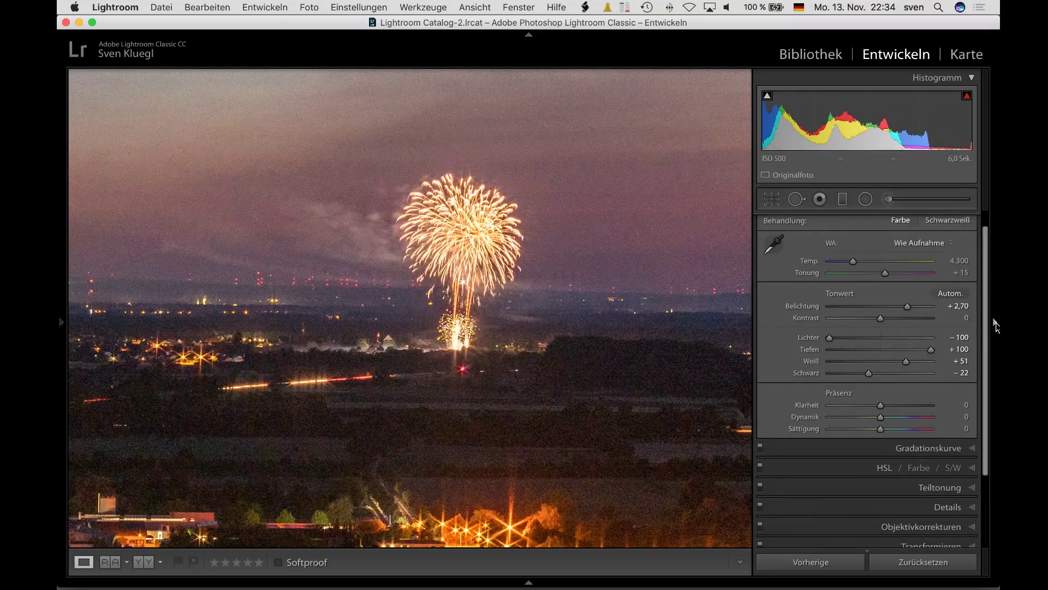
key("Tab")
key("Tab")
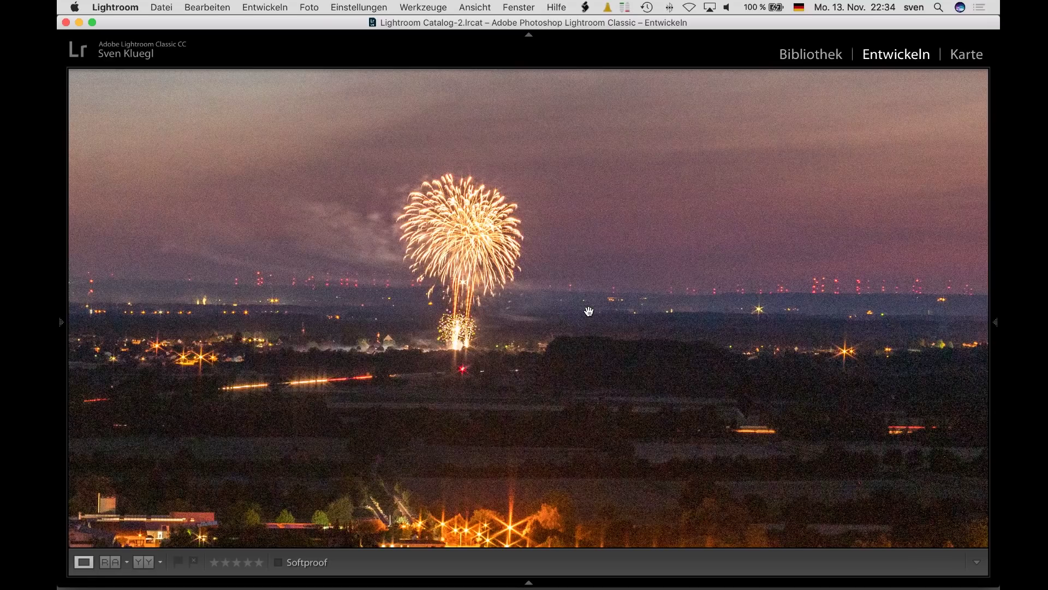
key("super+Tab")
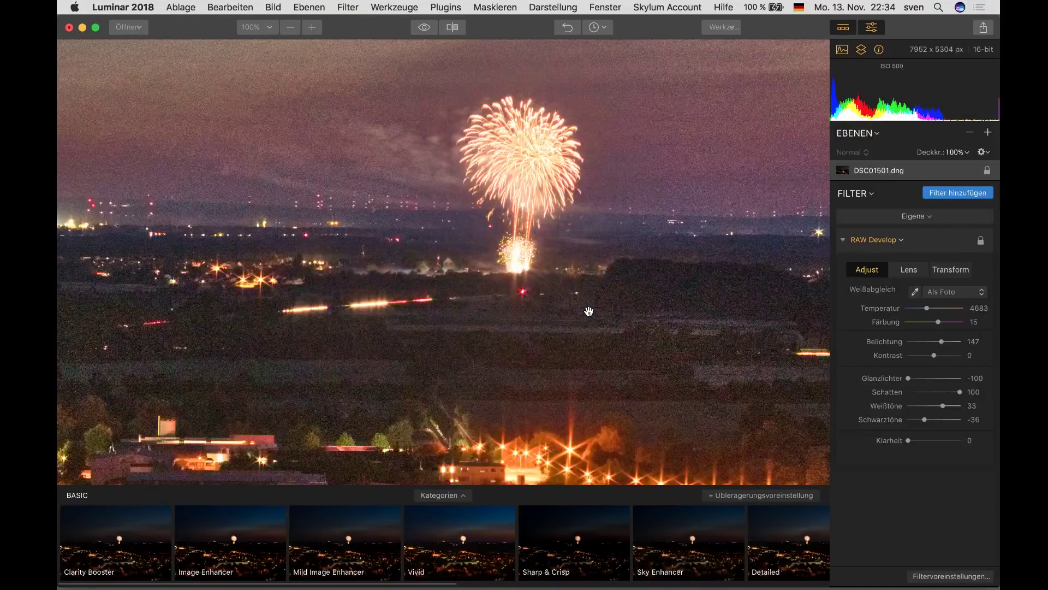
left_click_drag(615, 258, 550, 360)
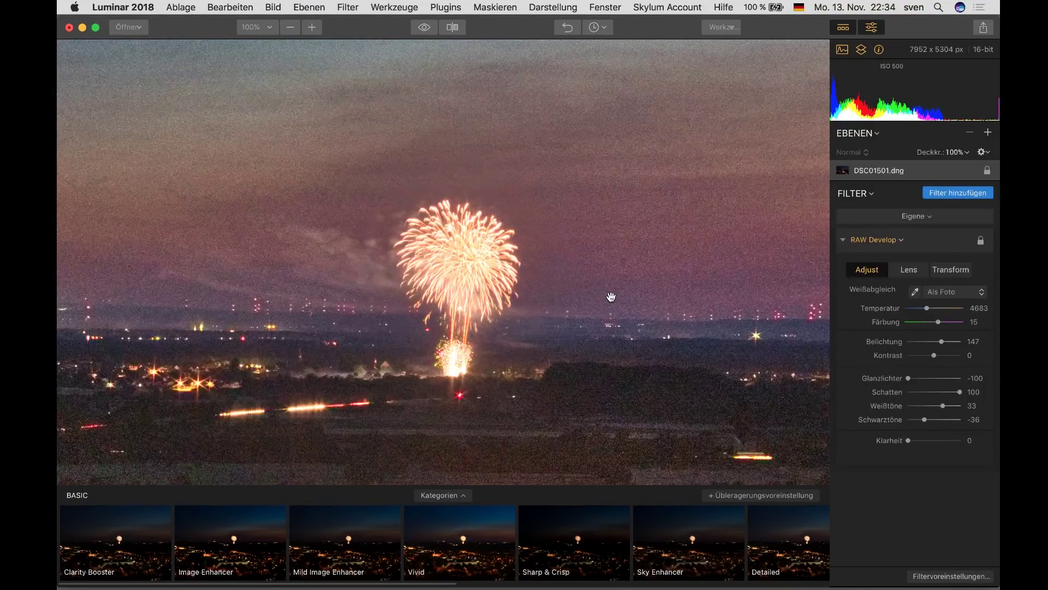
Step: Flip between Lightroom and Luminar to compare the firework close-ups
key("super+Tab")
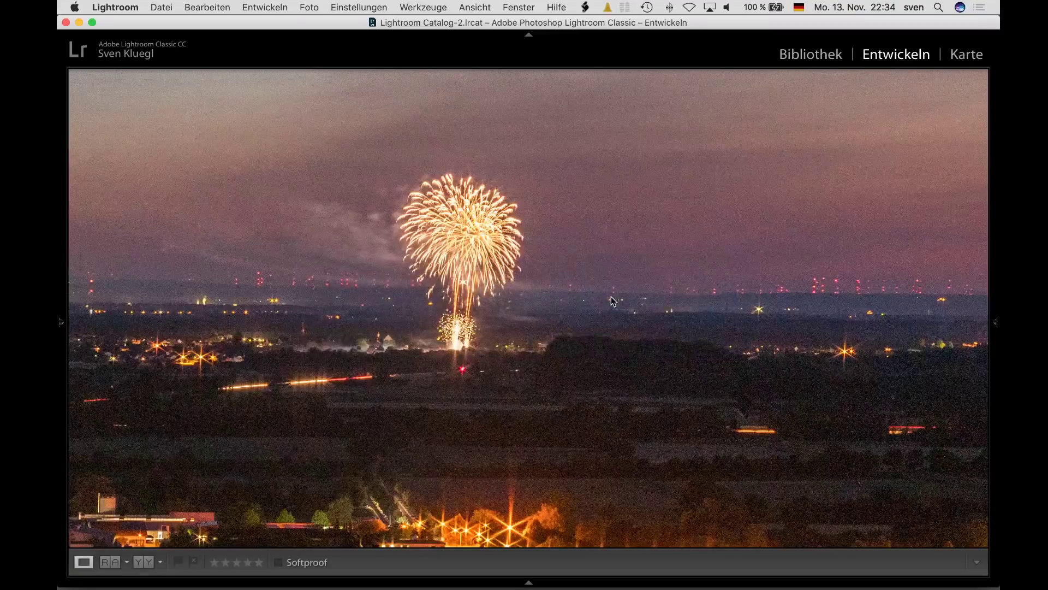
key("super+Tab")
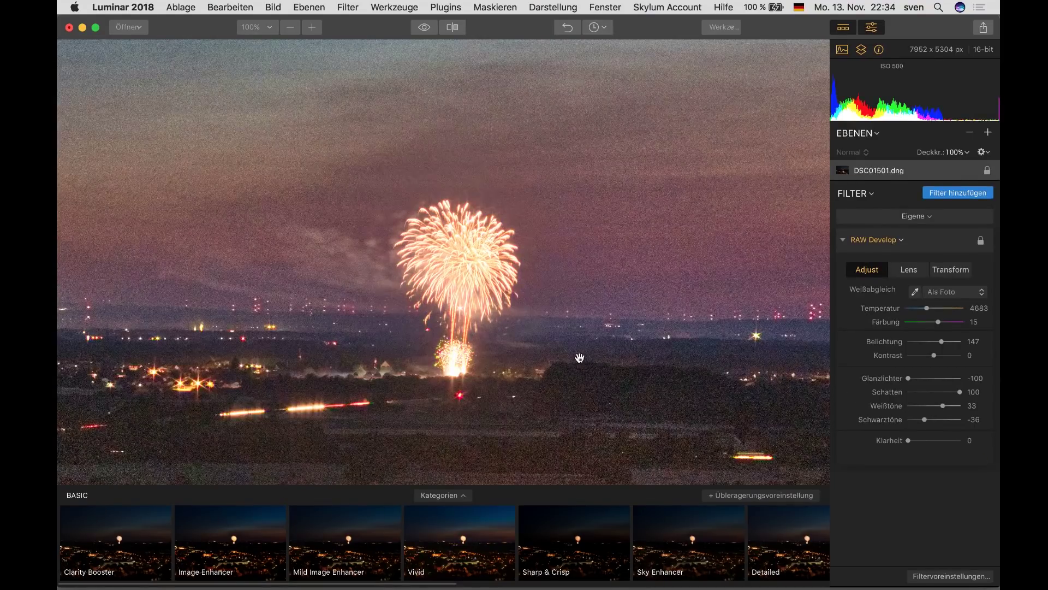
key("super+Tab")
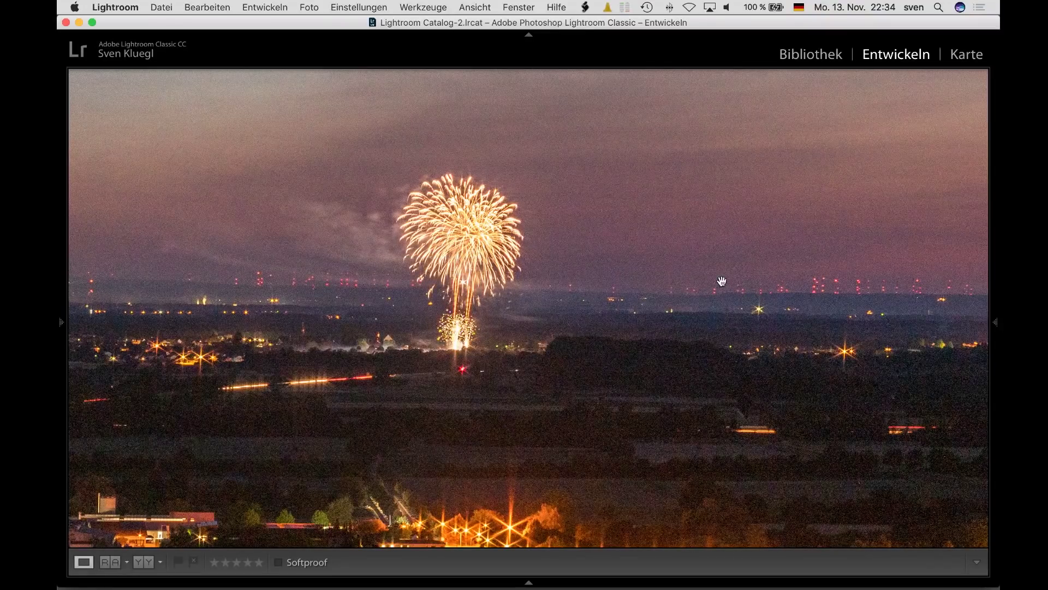
key("super+Tab")
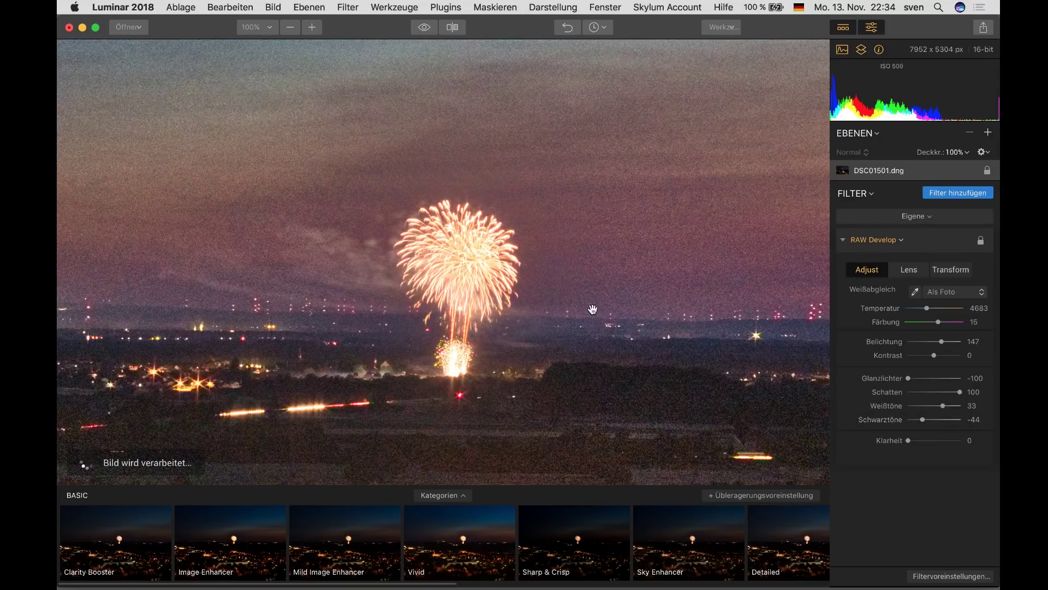
Step: Move Luminar's view down to the lit town, then show Lightroom for comparison
left_click_drag(598, 313, 597, 284)
scroll(597, 285, "down", 5)
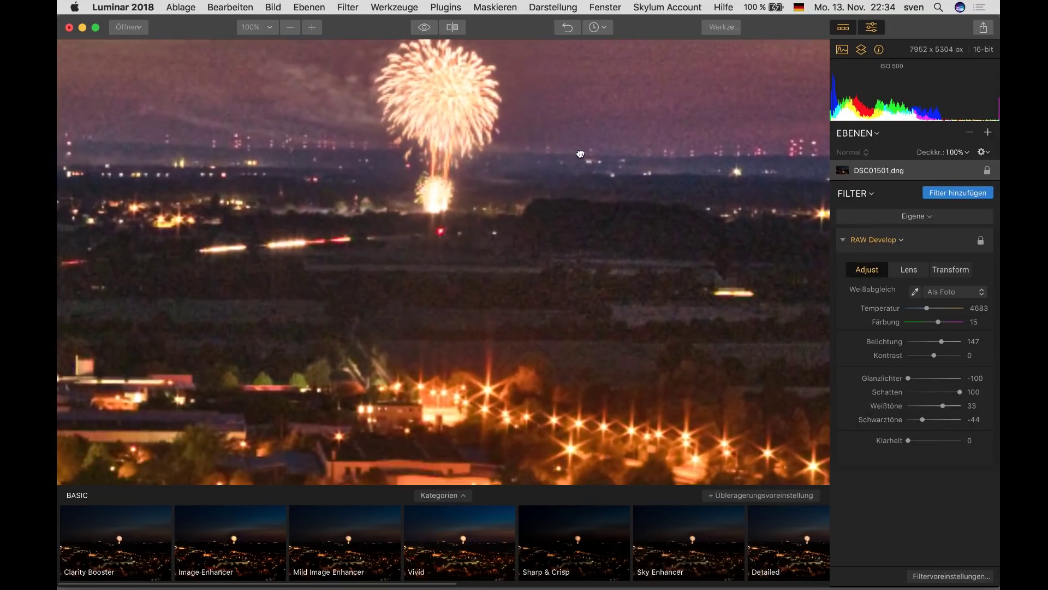
scroll(625, 410, "down", 5)
scroll(601, 363, "down", 3)
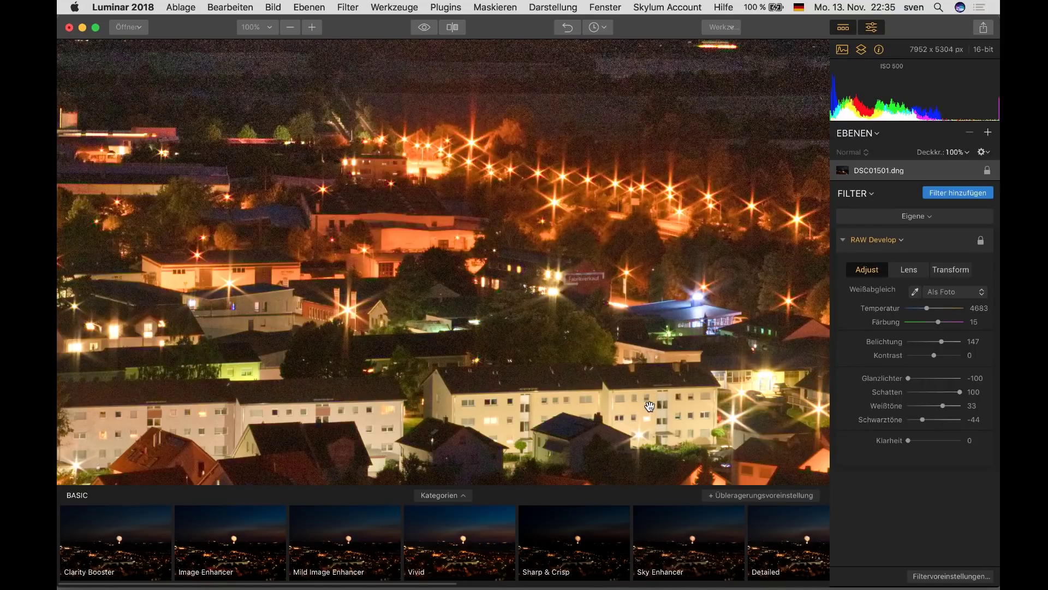
key("super+Tab")
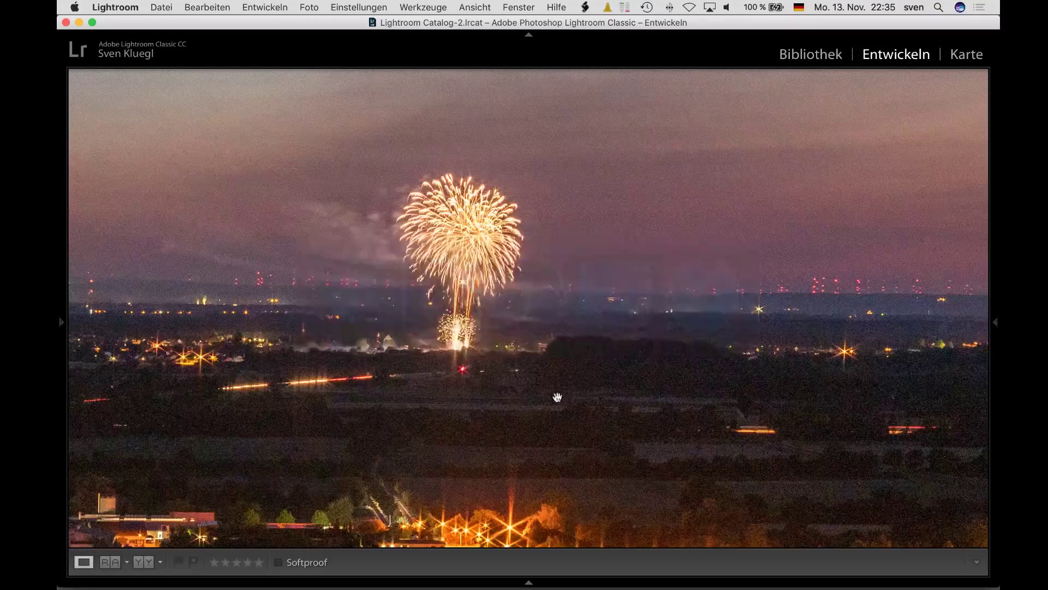
Step: Zoom Lightroom into the lit town houses, pan across them, then return to Luminar
left_click(552, 473)
left_click_drag(599, 391, 653, 312)
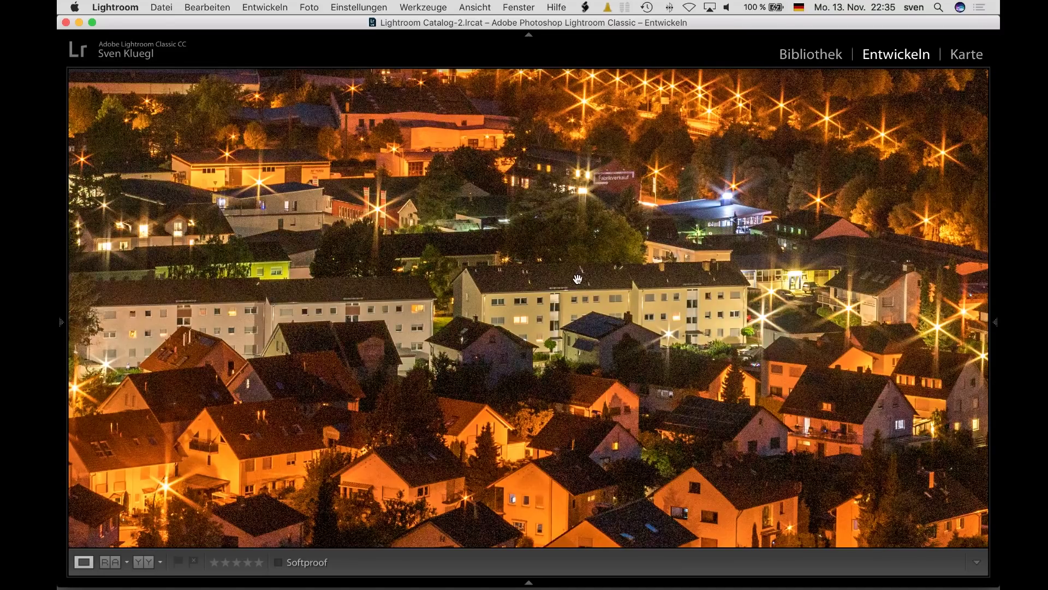
left_click_drag(578, 279, 585, 343)
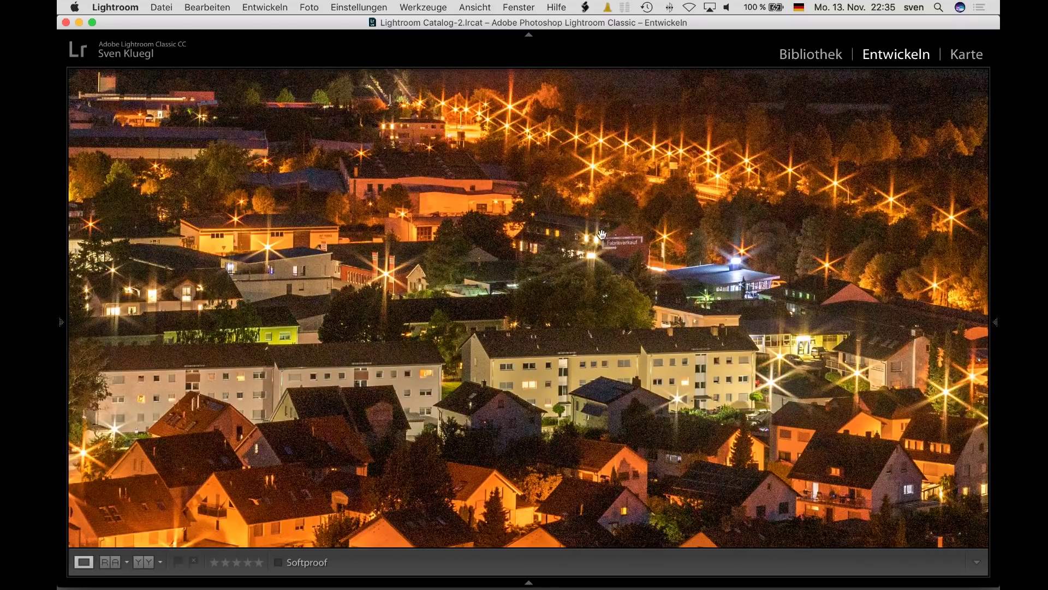
key("super+Tab")
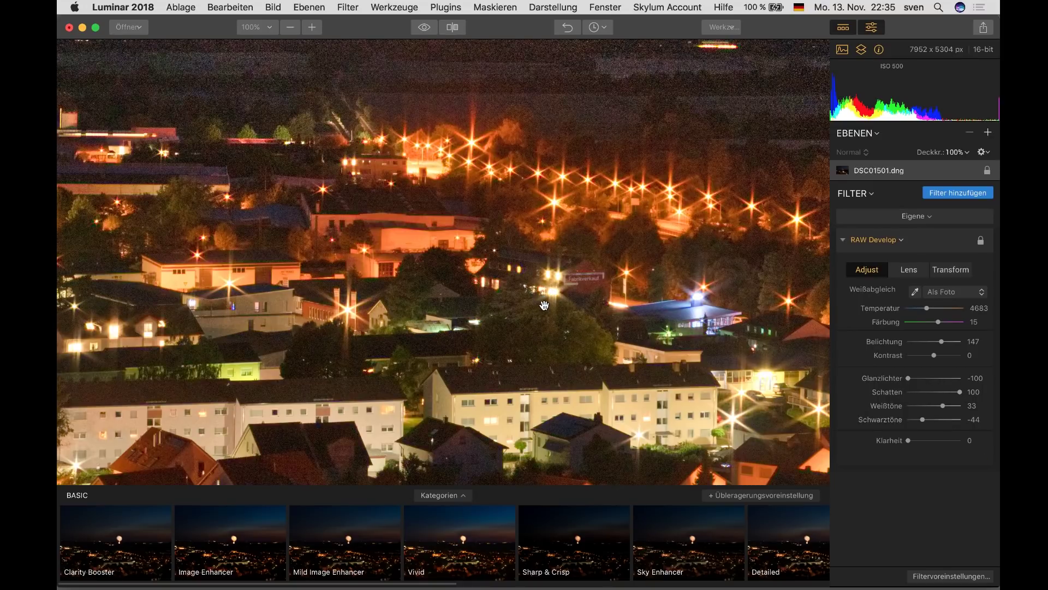
Step: Raise Luminar's whites to 51 to brighten the houses, then show Lightroom's version
left_click_drag(944, 409, 950, 410)
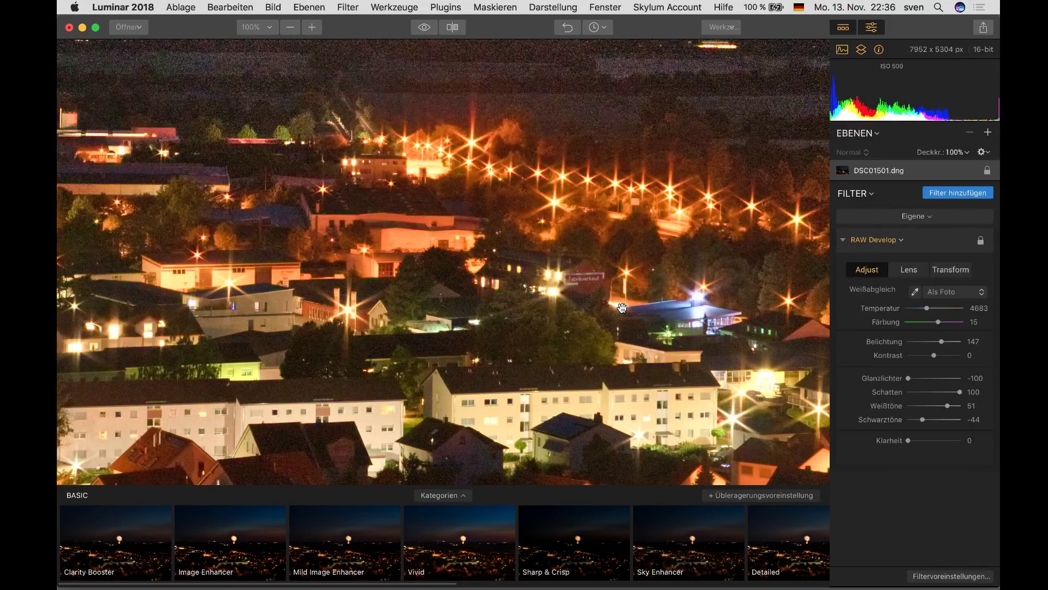
key("super+Tab")
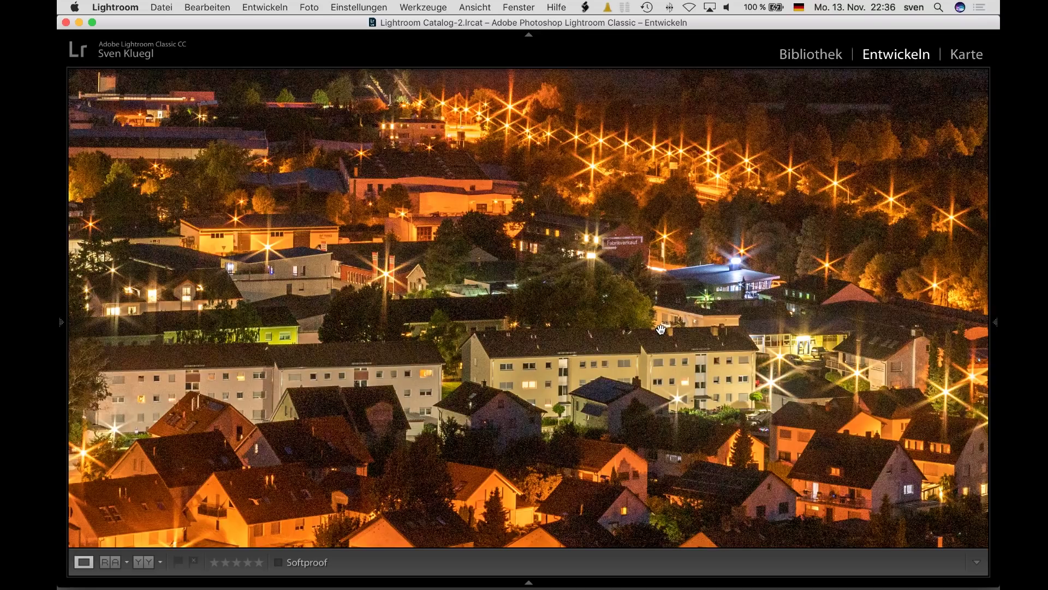
Step: Return from Lightroom to Luminar 2018's lit town close-up
key("super+Tab")
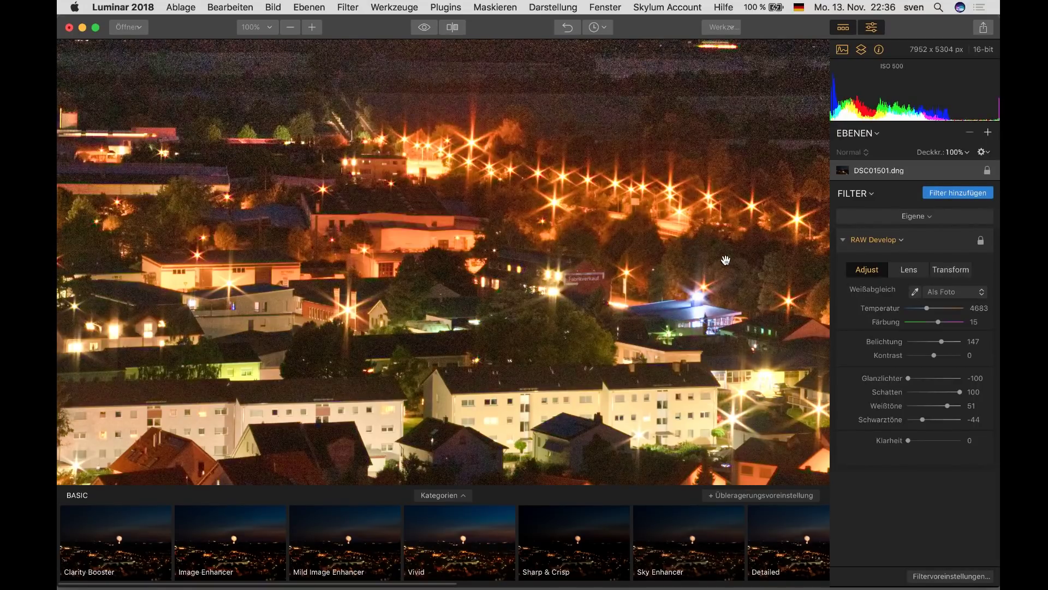
Step: Try the Accent AI filter at higher strength, then remove it and close the catalog
left_click(975, 194)
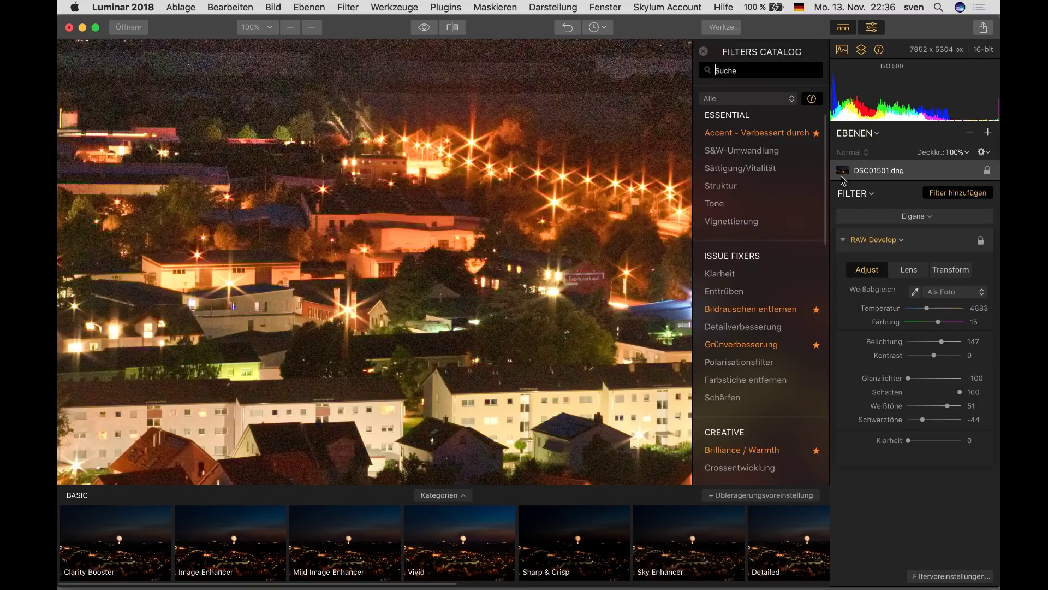
left_click(773, 133)
left_click_drag(902, 507, 918, 508)
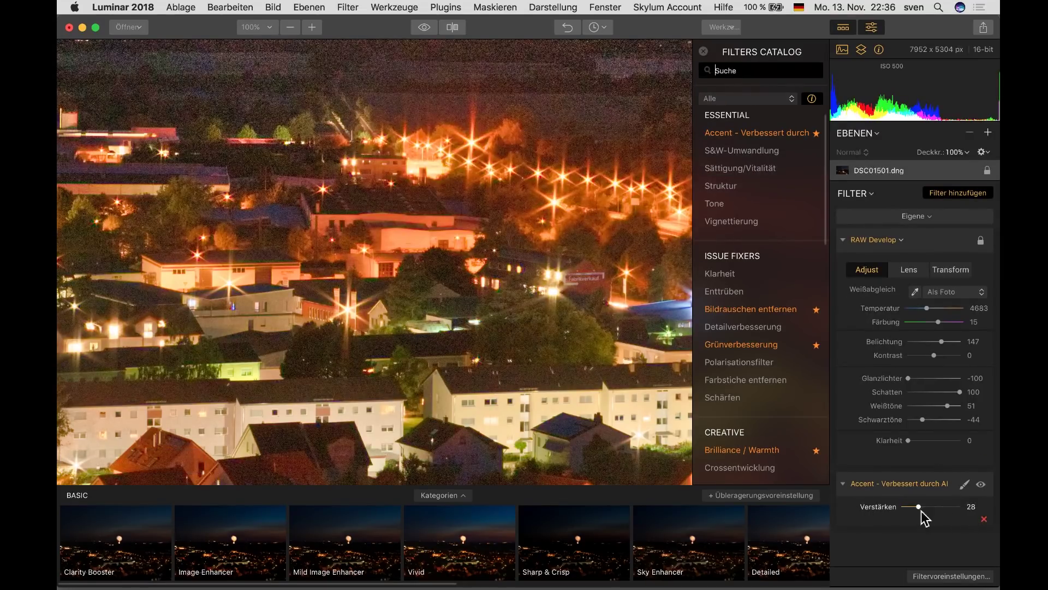
left_click(984, 523)
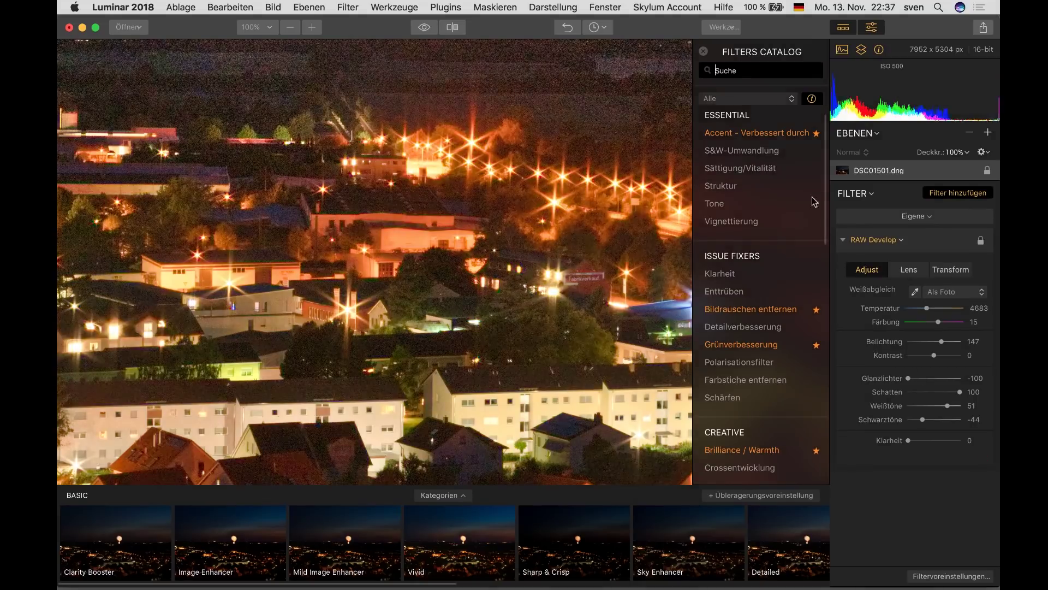
left_click(705, 53)
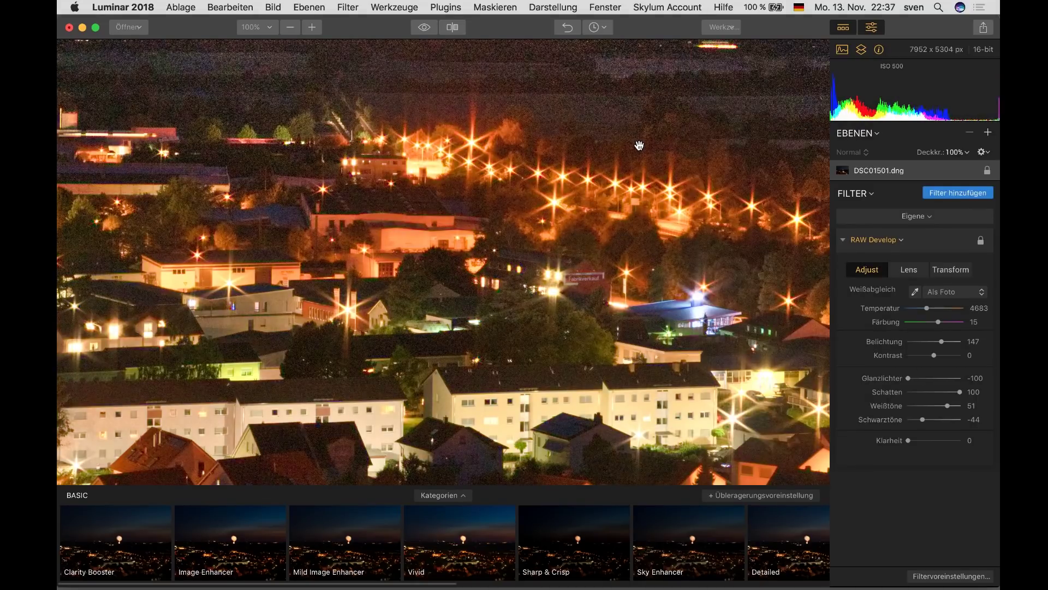
key("super+Tab")
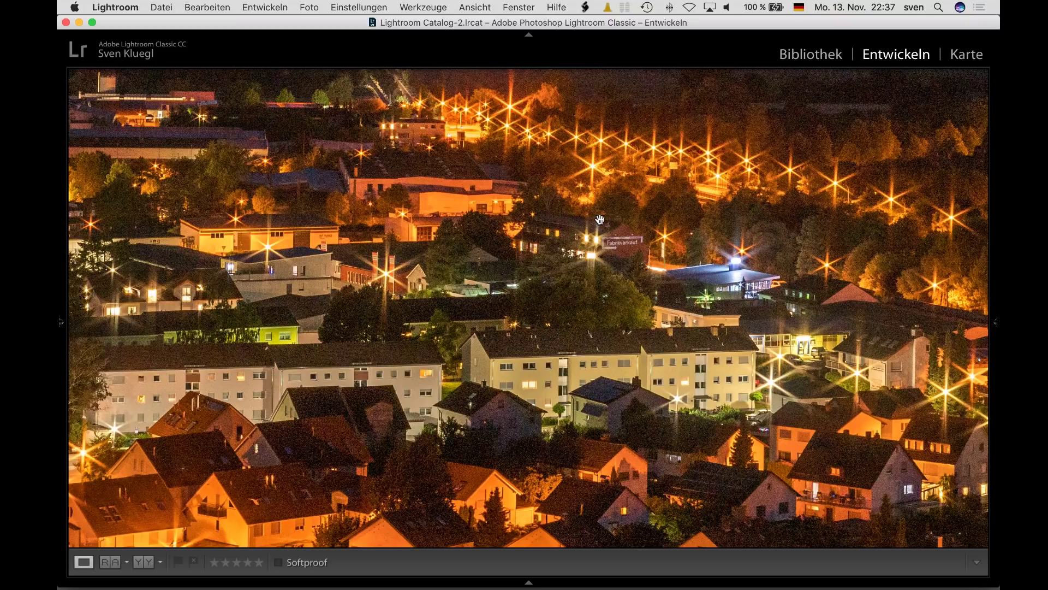
key("super+Tab")
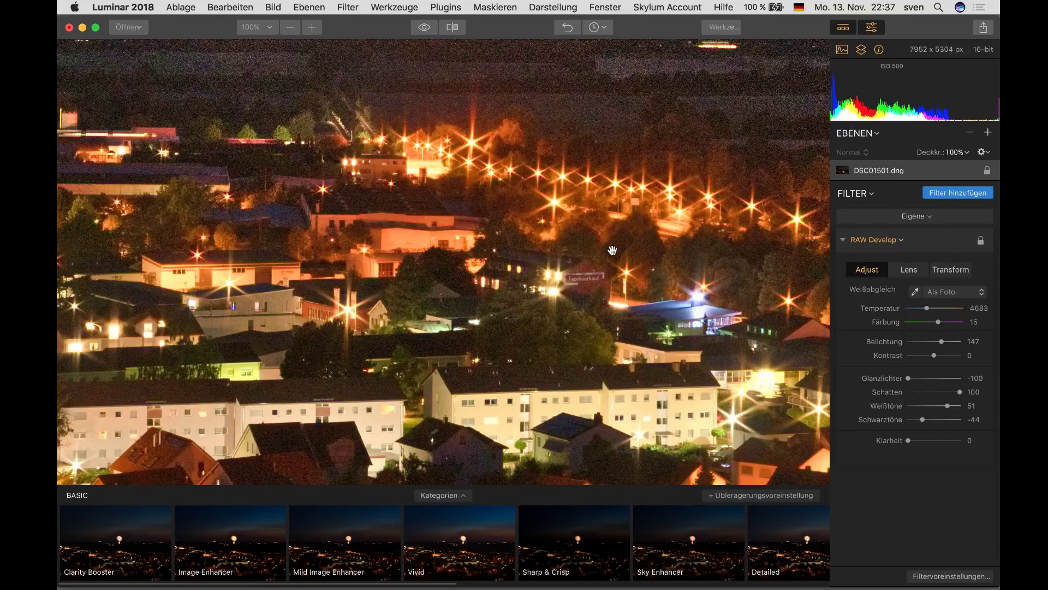
Step: Set RAW Develop shadows to 63, exposure to 39 and highlights to -27, then pan to the fireworks
mouse_move(960, 392)
left_click_drag(960, 392, 950, 392)
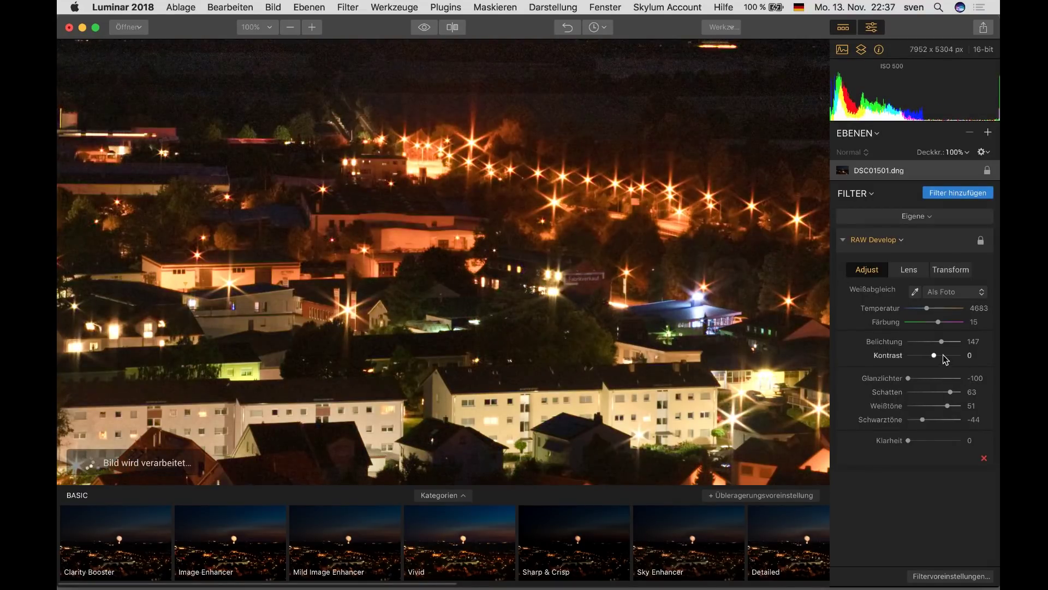
left_click_drag(943, 341, 937, 342)
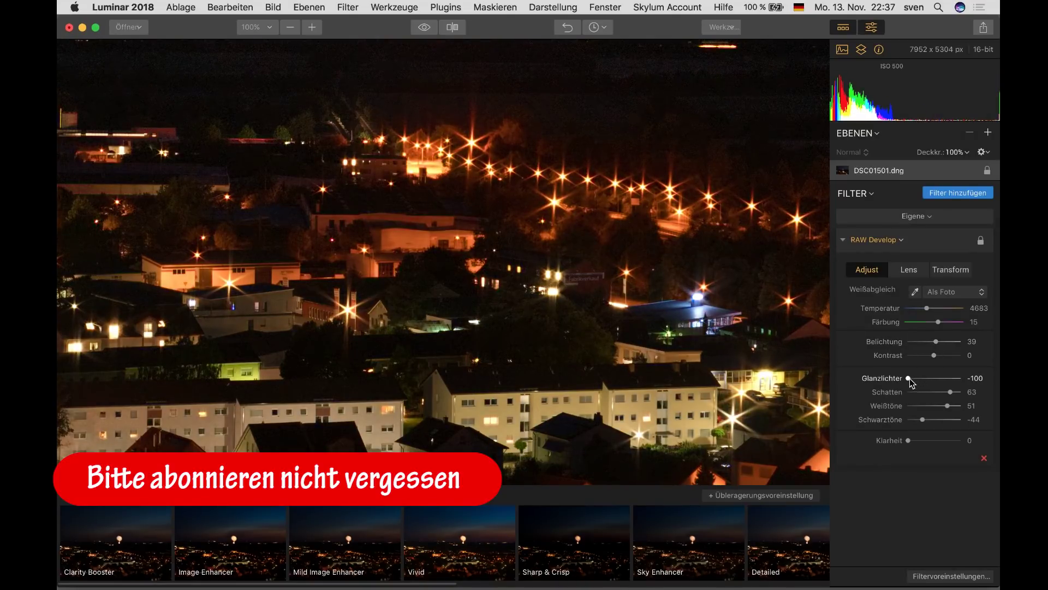
left_click_drag(909, 378, 926, 378)
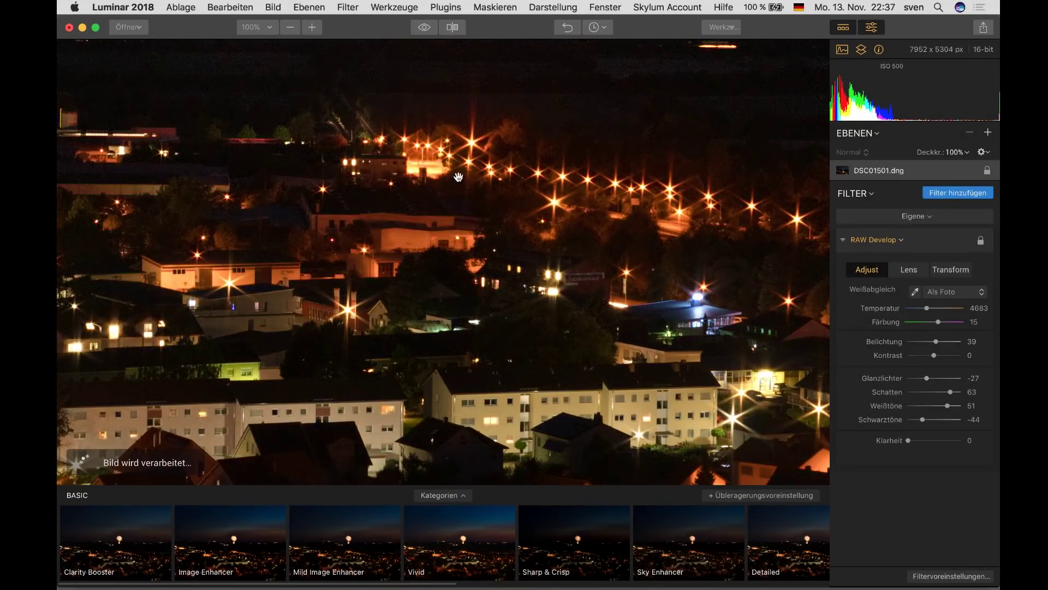
left_click_drag(458, 176, 480, 293)
left_click_drag(475, 169, 513, 305)
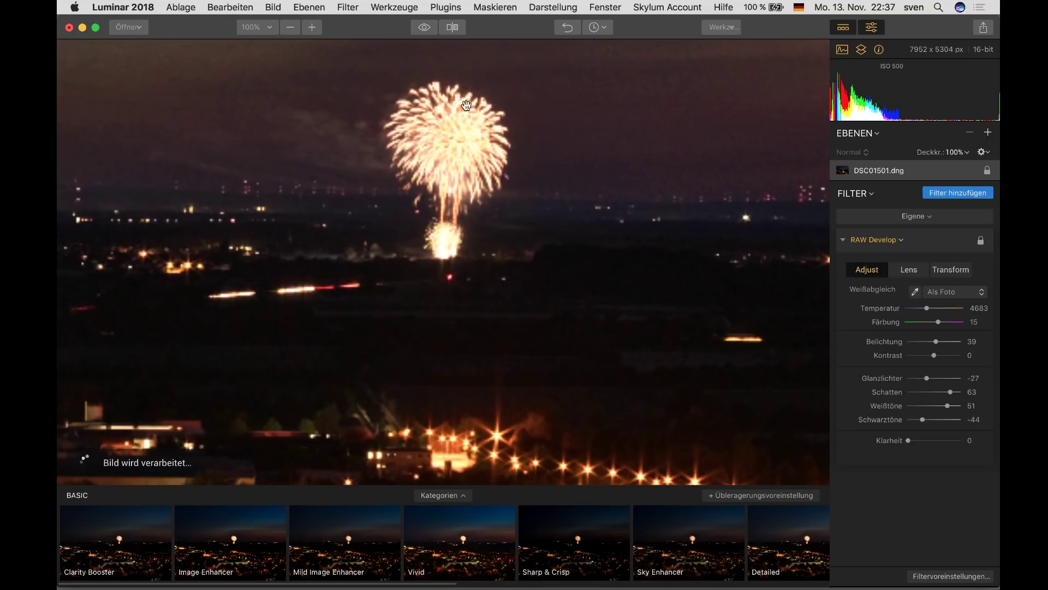
left_click_drag(587, 175, 580, 331)
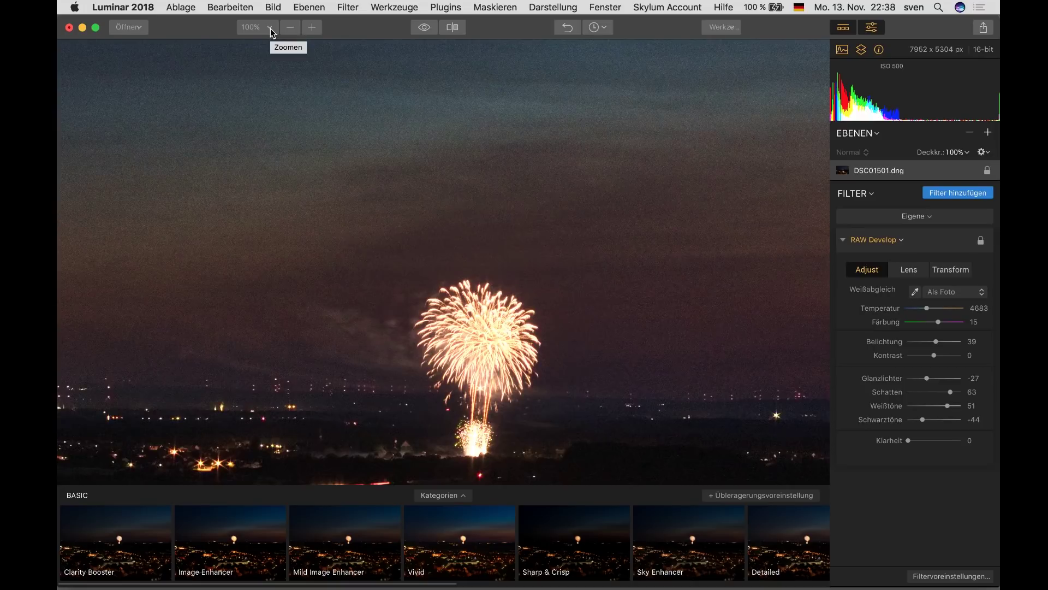
Step: Fit the photo to the window and browse the filters catalog to the BASIC presets
left_click(271, 33)
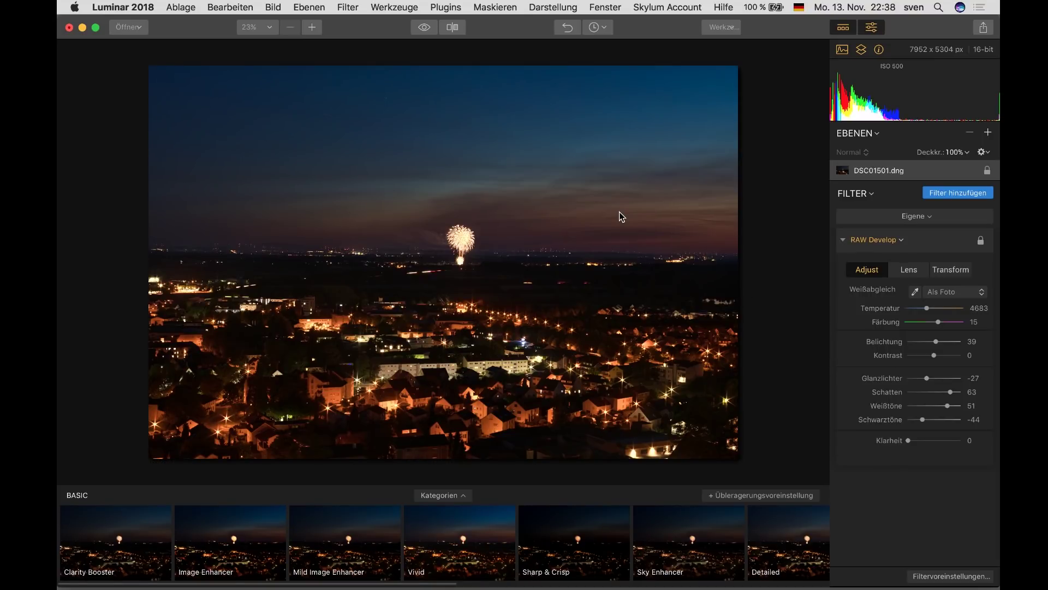
left_click(988, 195)
scroll(786, 191, "down", 1)
scroll(778, 208, "down", 4)
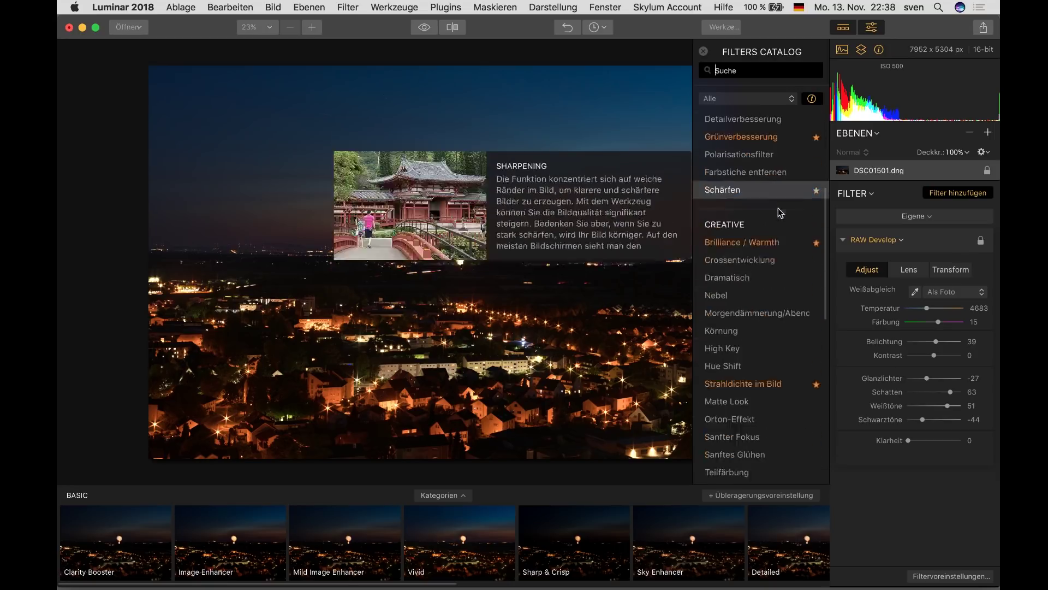
scroll(781, 209, "down", 5)
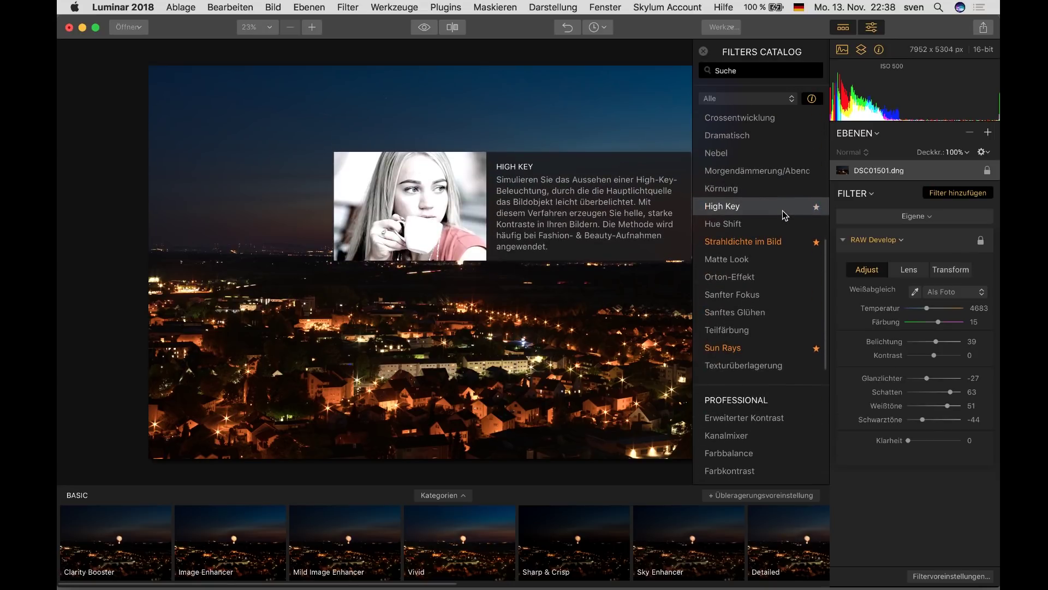
left_click(97, 295)
mouse_move(460, 541)
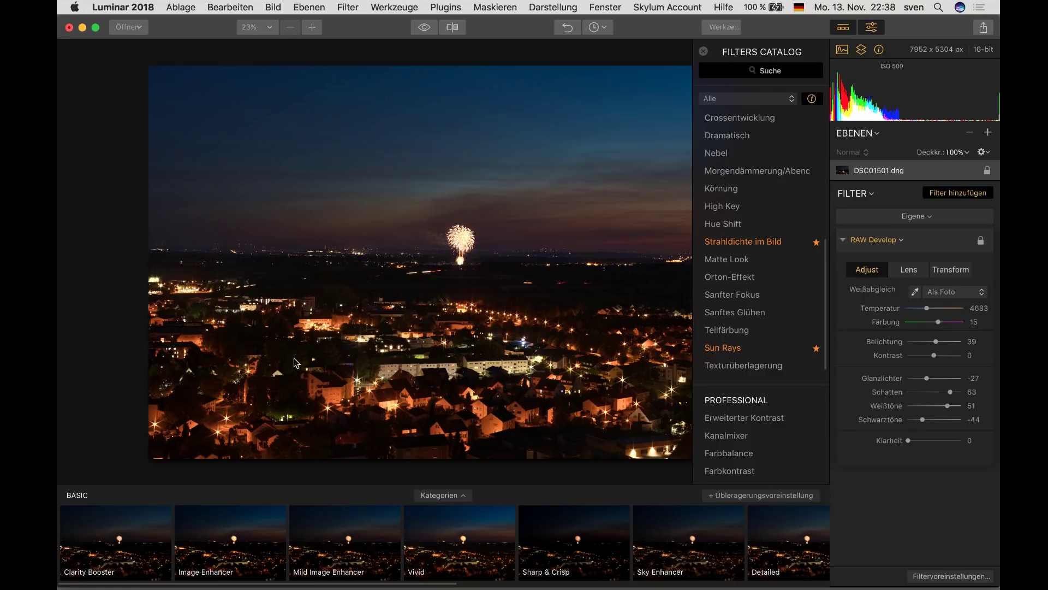
Step: Apply the Vivid preset and raise its Tone exposure to 1,87
left_click(470, 543)
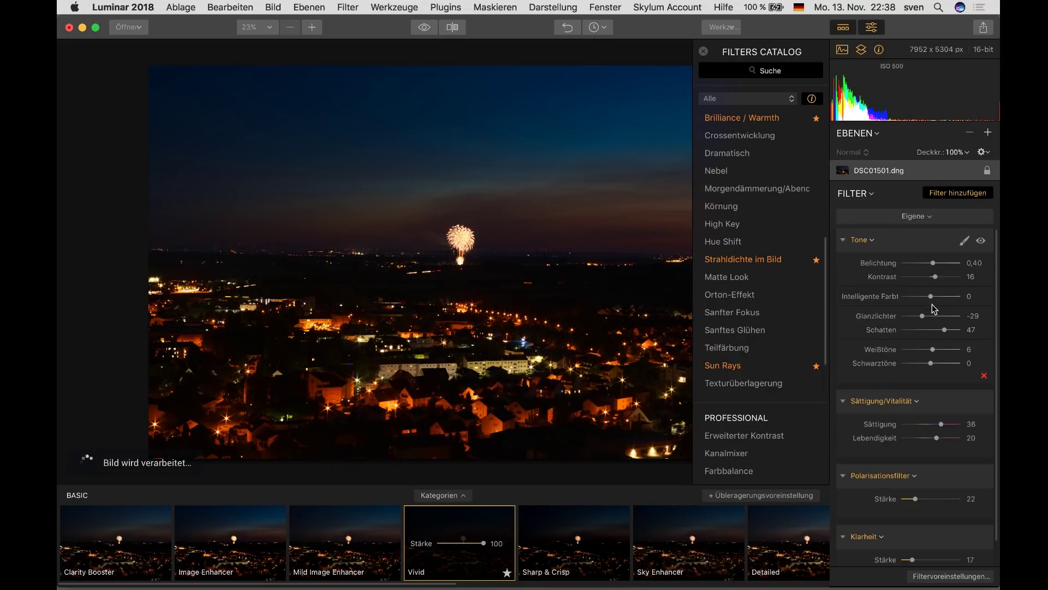
mouse_move(933, 262)
left_mouse_down()
mouse_move(952, 264)
mouse_move(943, 264)
left_mouse_up()
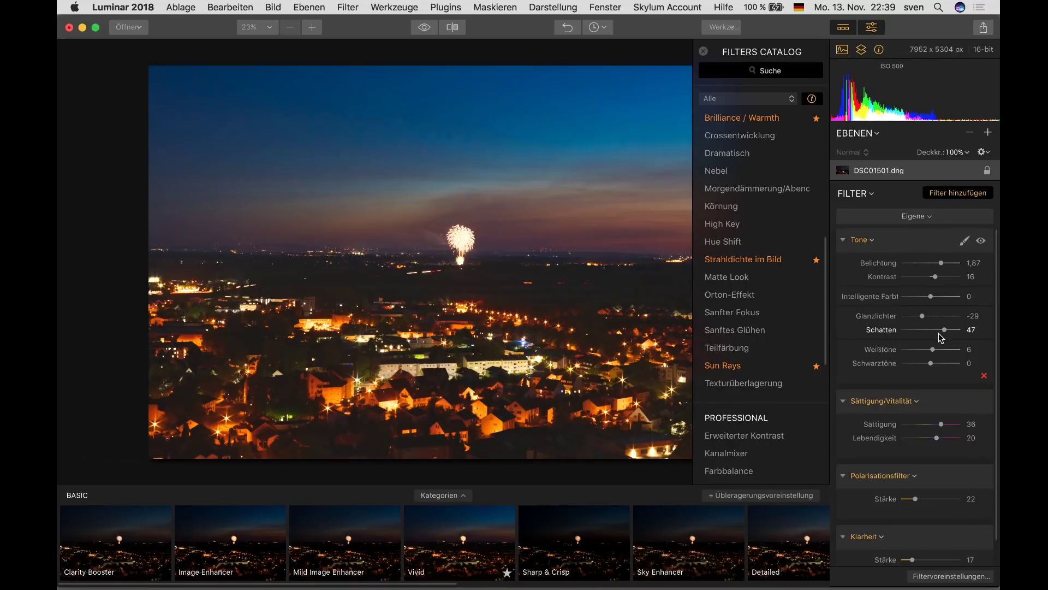
scroll(941, 336, "up", 1)
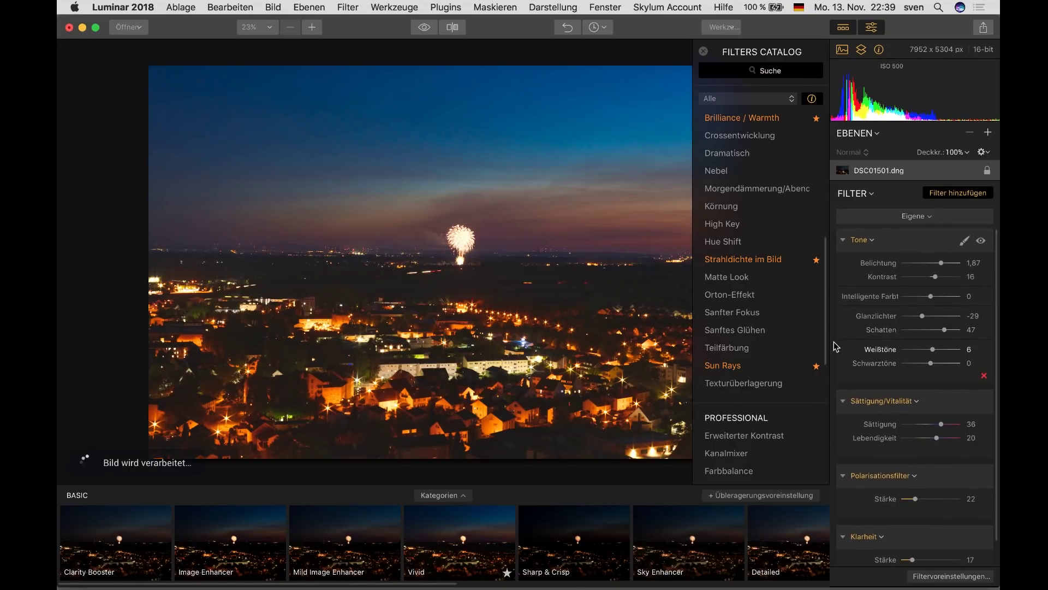
Step: Scroll the Filters Catalog back to Essential and switch over to Lightroom Classic
scroll(819, 230, "up", 10)
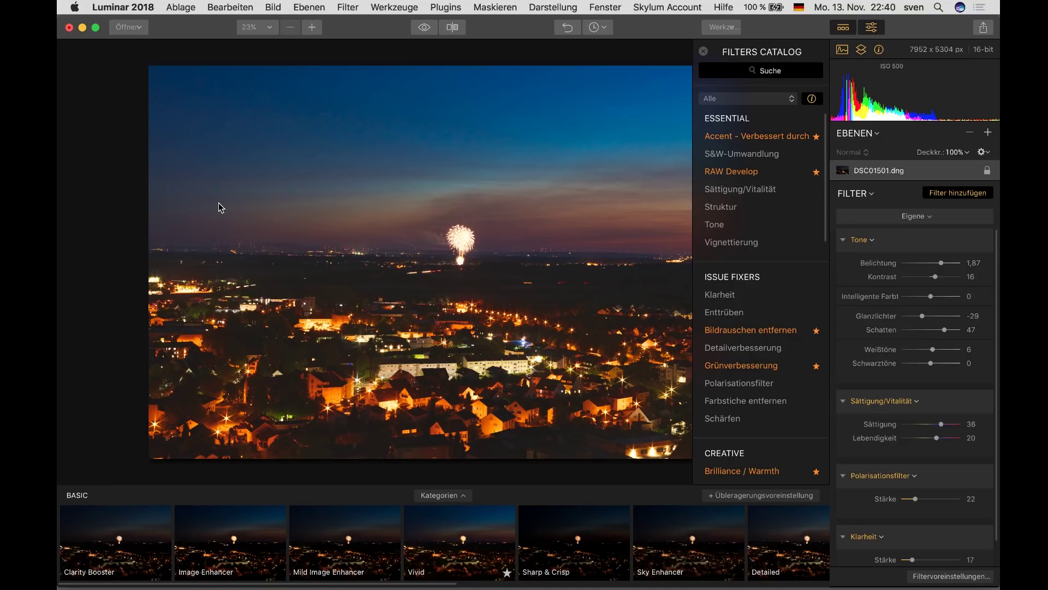
key("super+Tab")
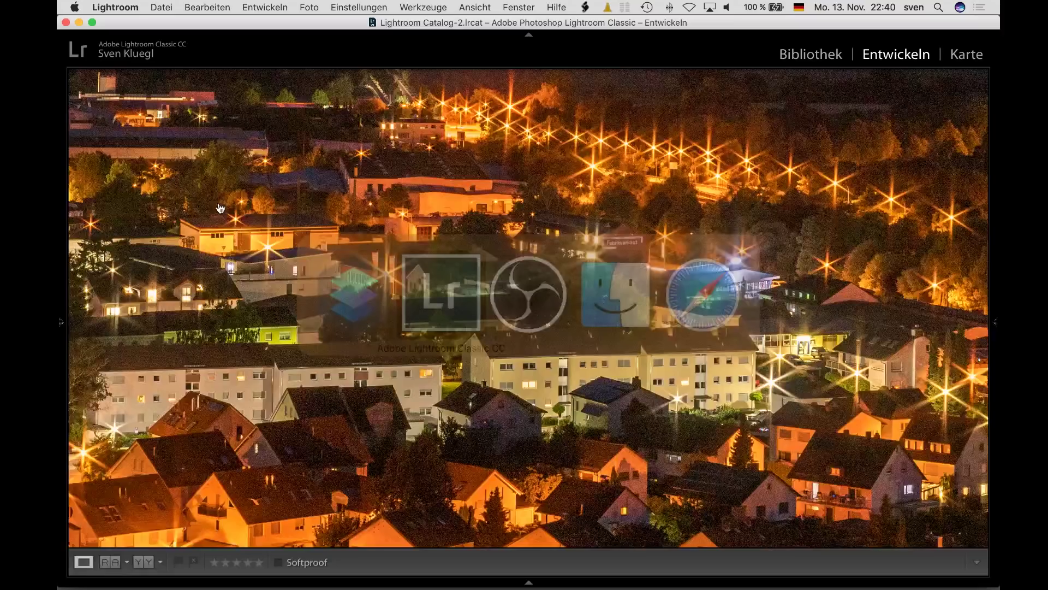
Step: Show the whole fireworks photo fitted in Lightroom, then return to Luminar 2018
left_click(442, 227)
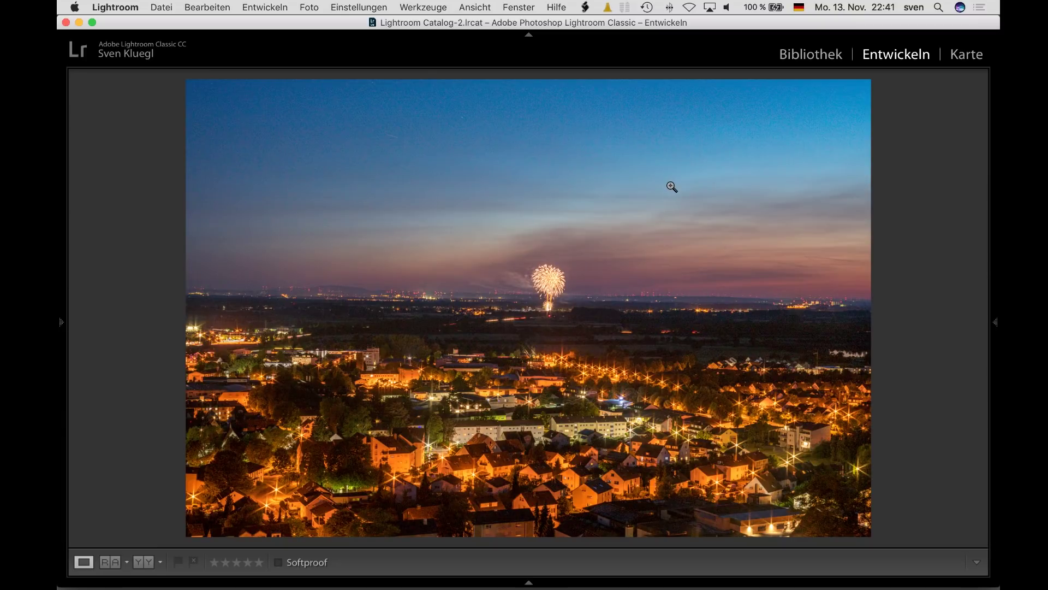
key("super+Tab")
key("super+Tab")
key("super+Tab")
key("super+Tab")
key("super+Tab")
key("super+Tab")
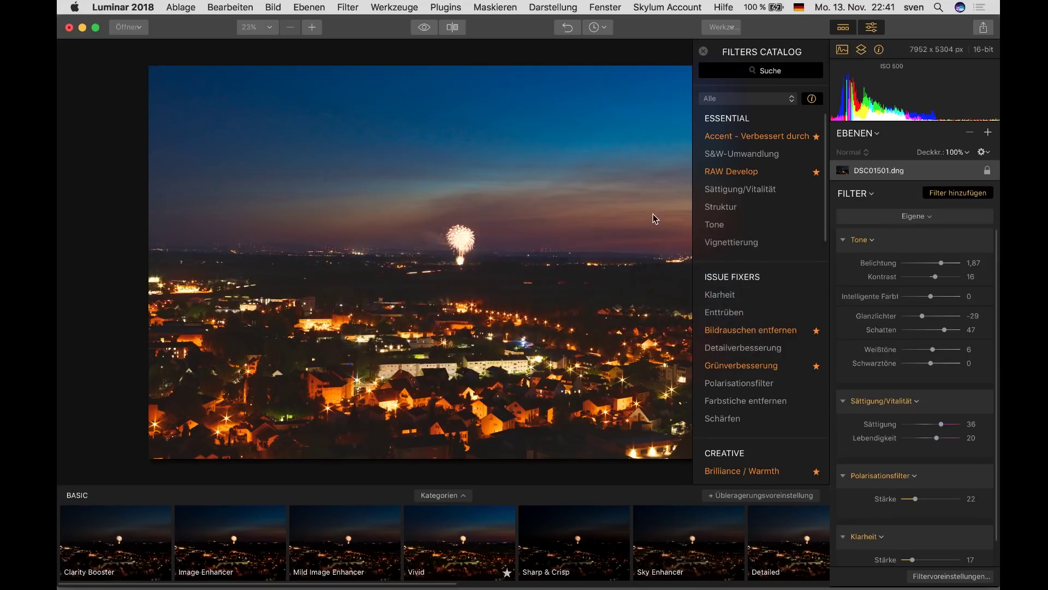